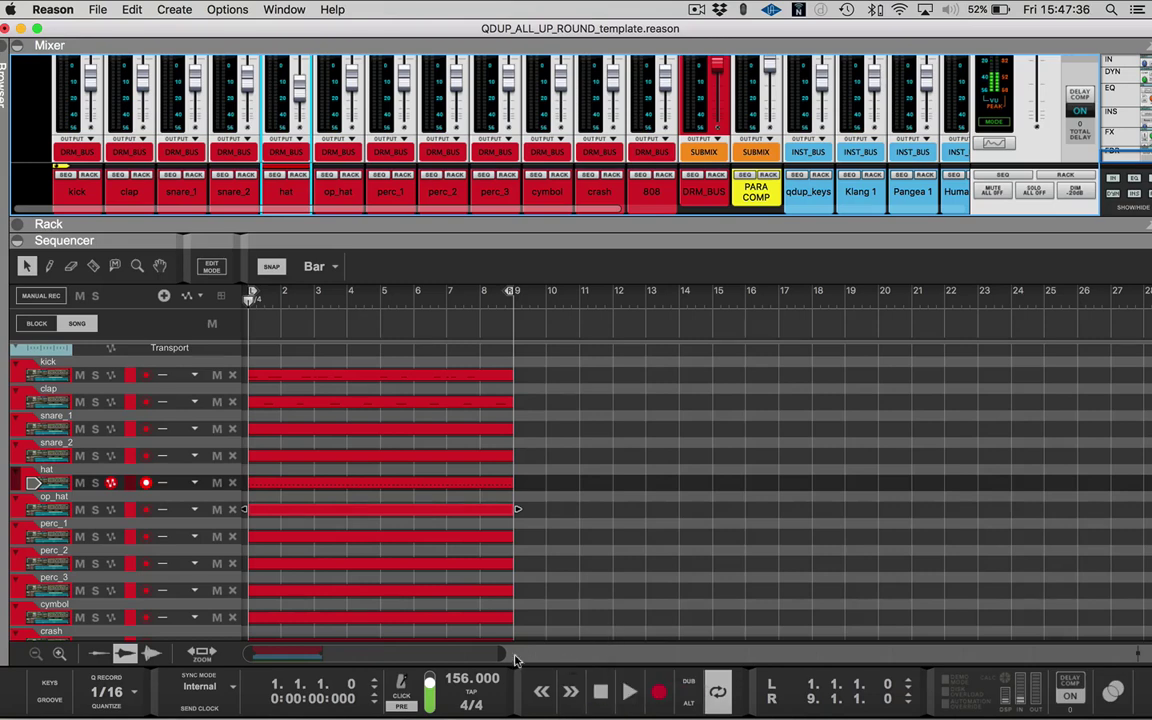
Collapse the mixer, open the rack and scroll through the drum NN-XT devices.
mouse_move(505, 654)
left_mouse_down()
mouse_move(532, 654)
mouse_move(497, 654)
left_mouse_up()
left_click_drag(574, 235, 585, 350)
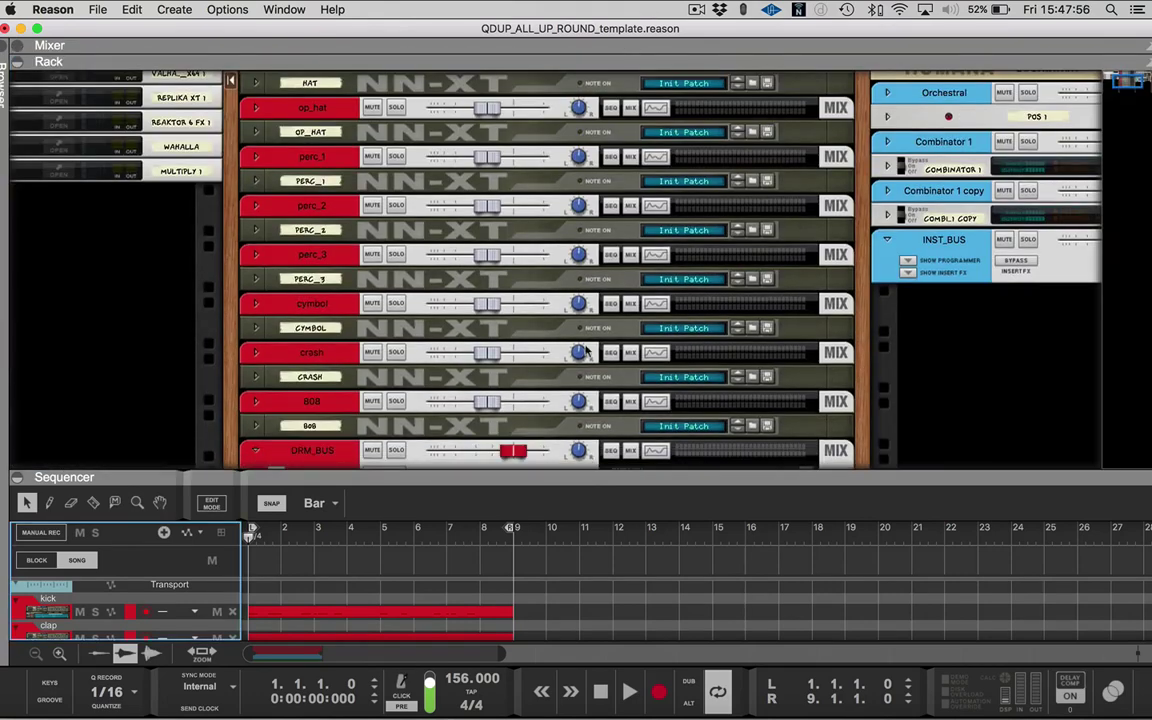
left_click_drag(581, 474, 581, 505)
scroll(619, 404, "up", 5)
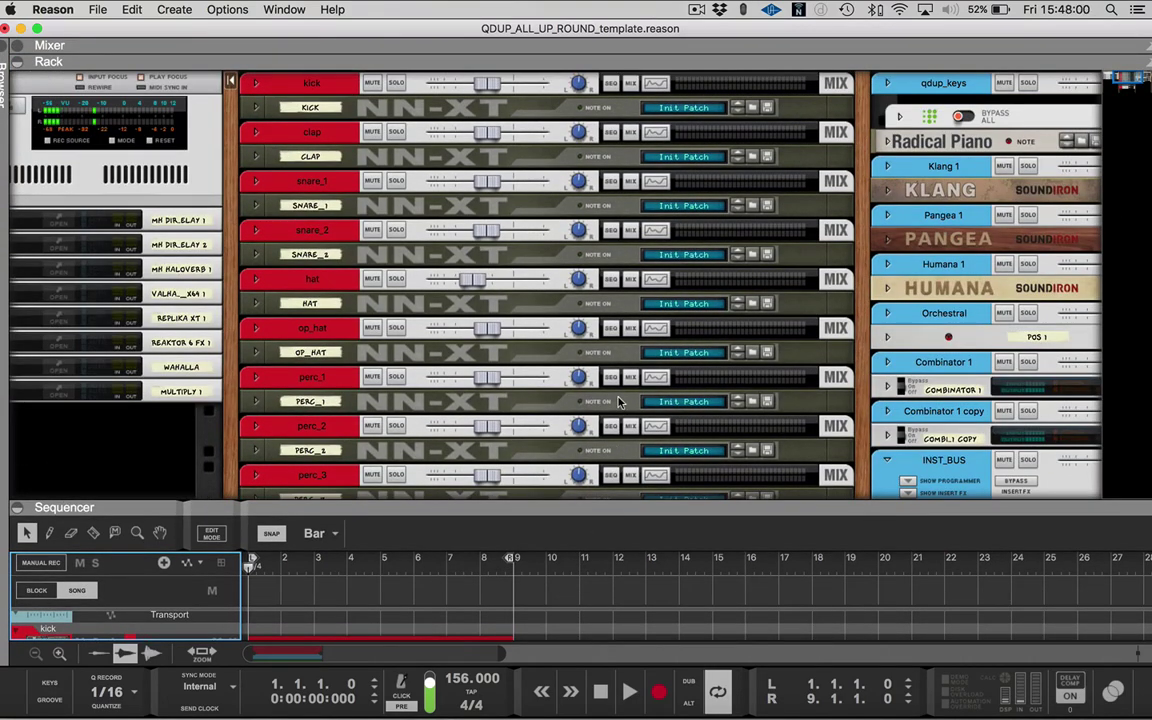
scroll(619, 404, "down", 5)
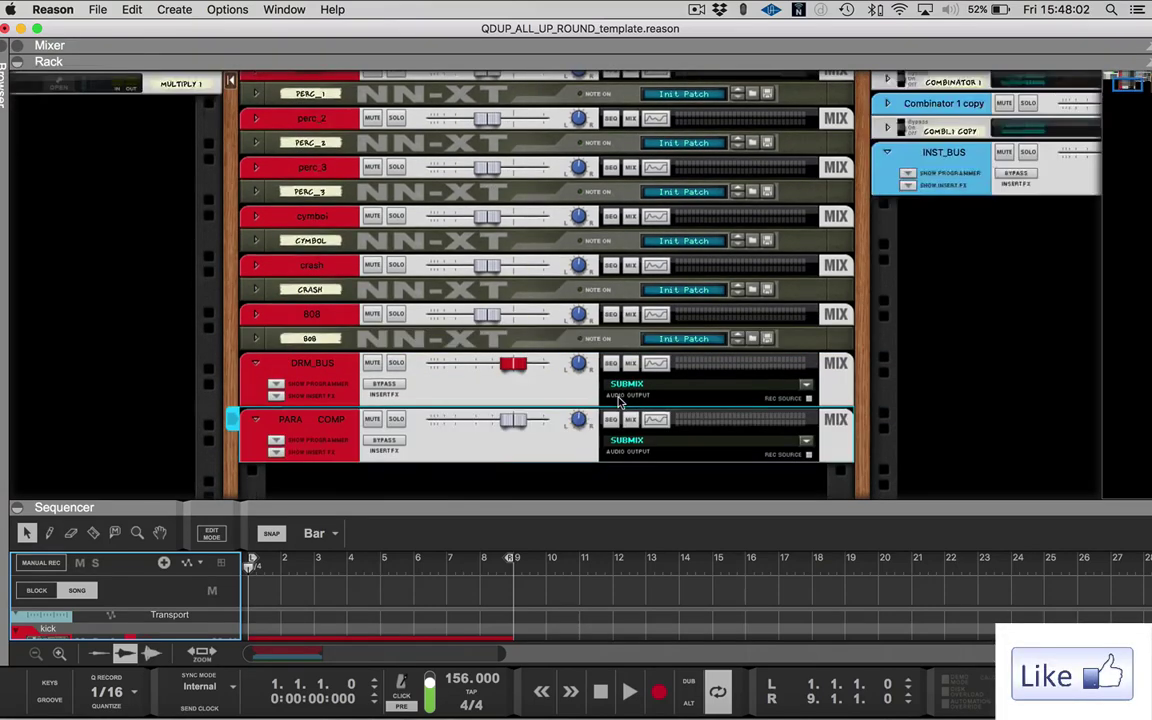
scroll(619, 402, "up", 3)
scroll(619, 402, "up", 3)
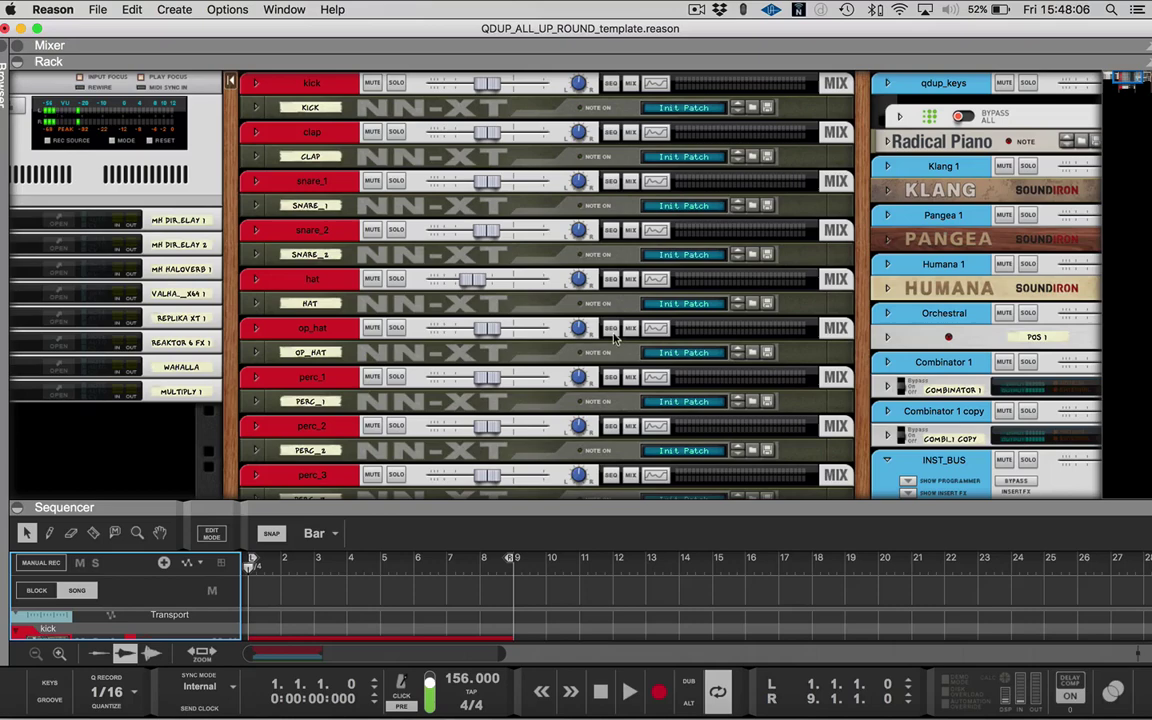
scroll(595, 376, "down", 5)
scroll(595, 376, "up", 5)
Flip the rack to check the cabling, briefly unfolding the snare_2 mix channel, then flip it back.
key("Tab")
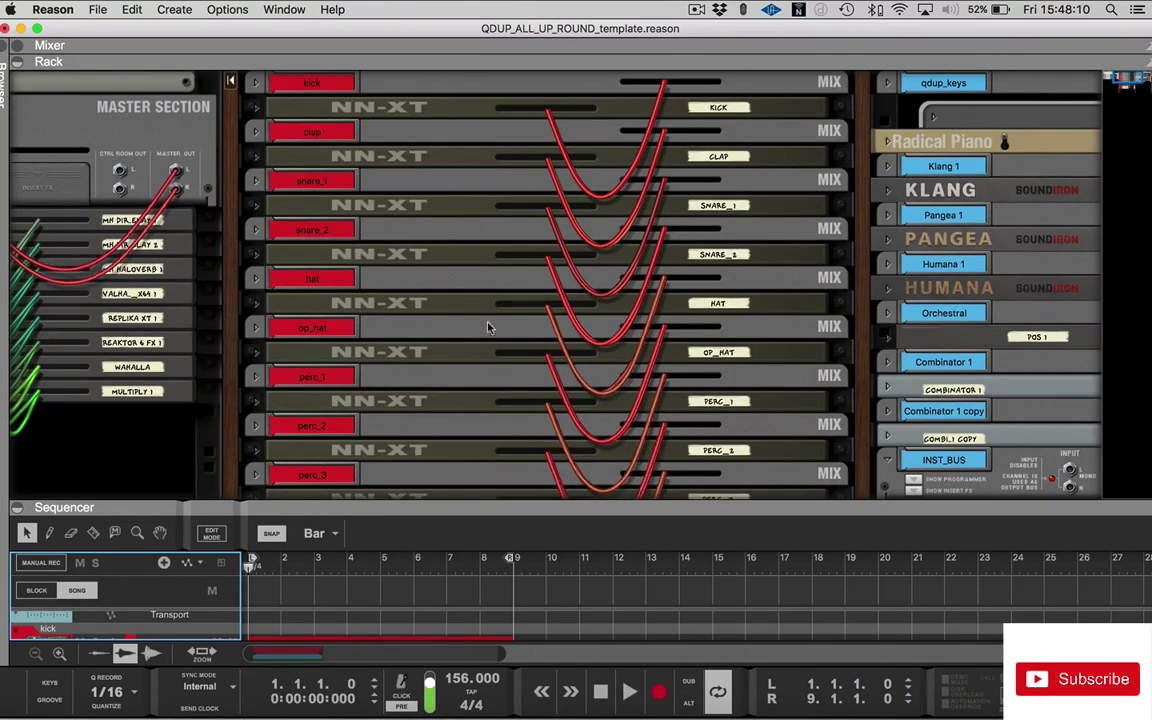
left_click(255, 230)
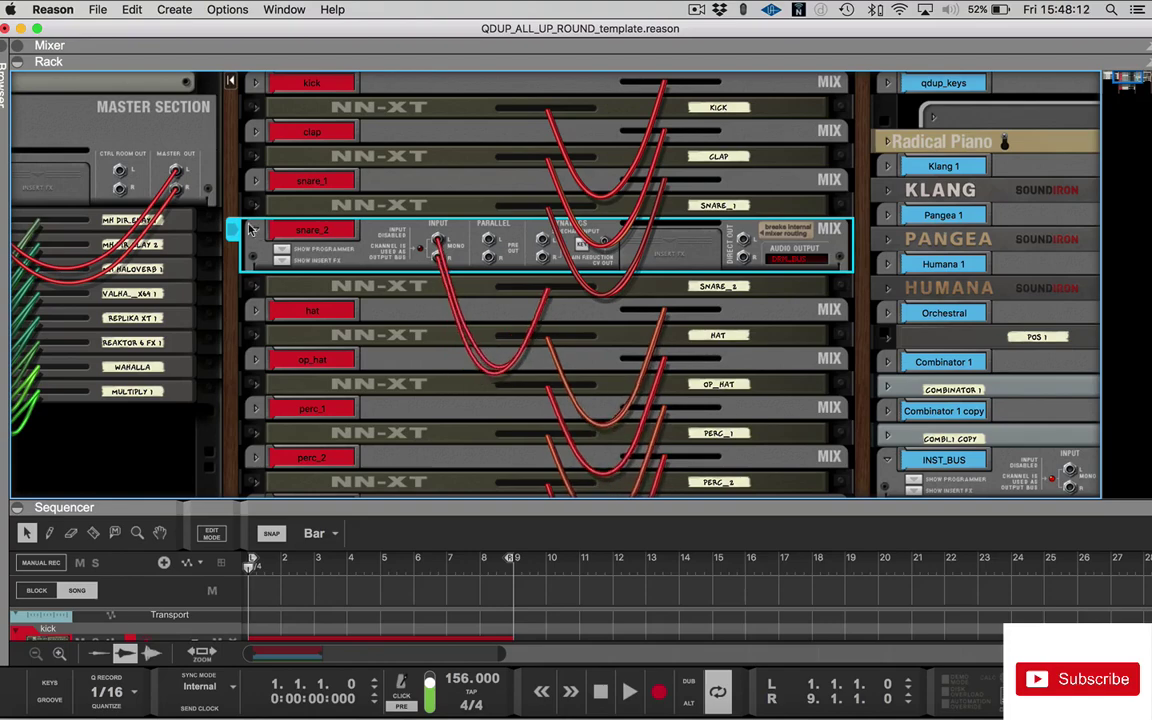
left_click(255, 231)
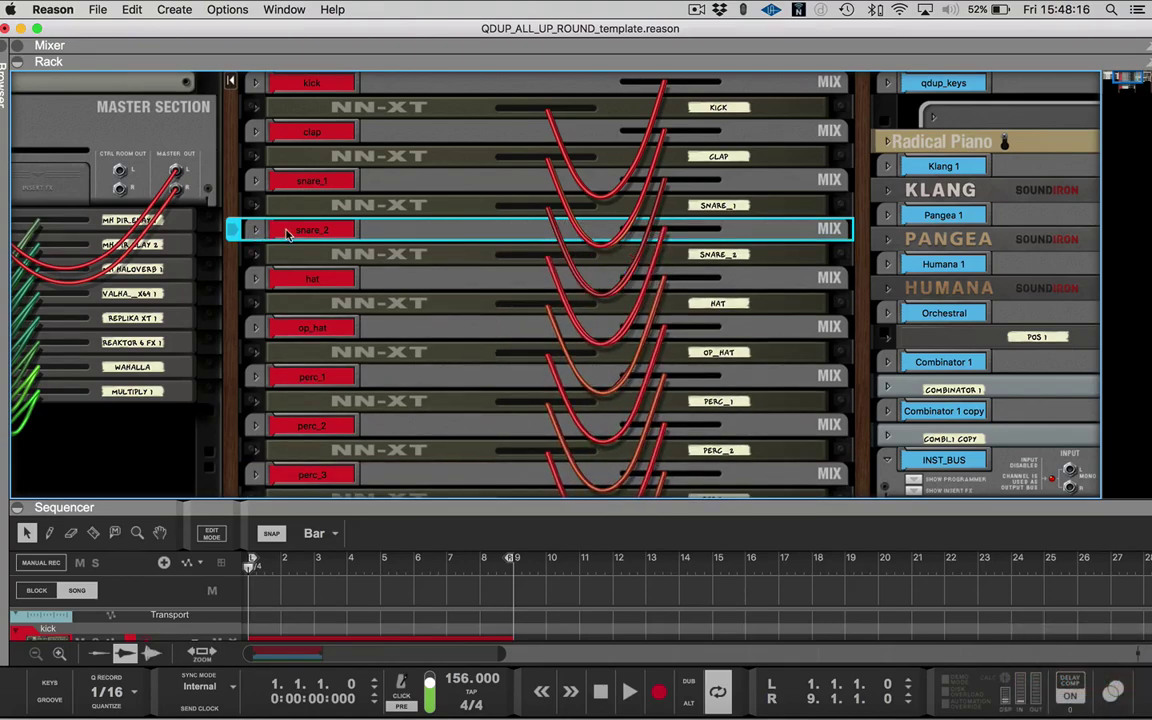
key("Tab")
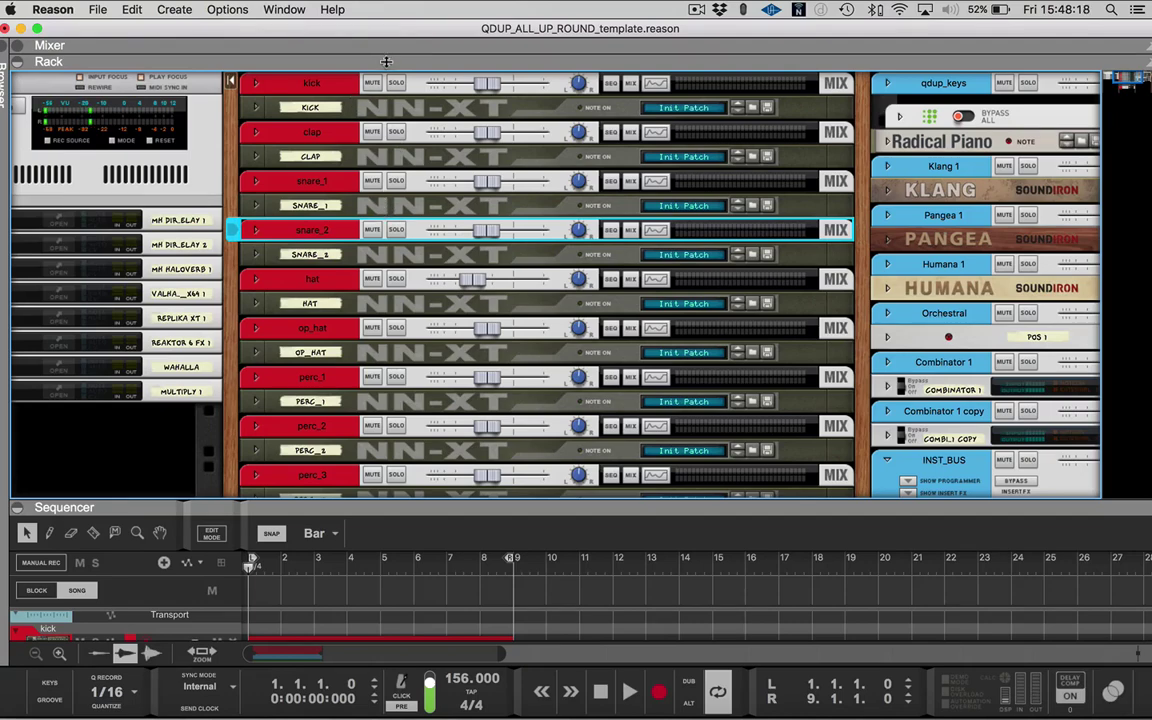
Resize the mixer and rack, then let the sequencer fill the whole window.
left_click_drag(386, 62, 280, 487)
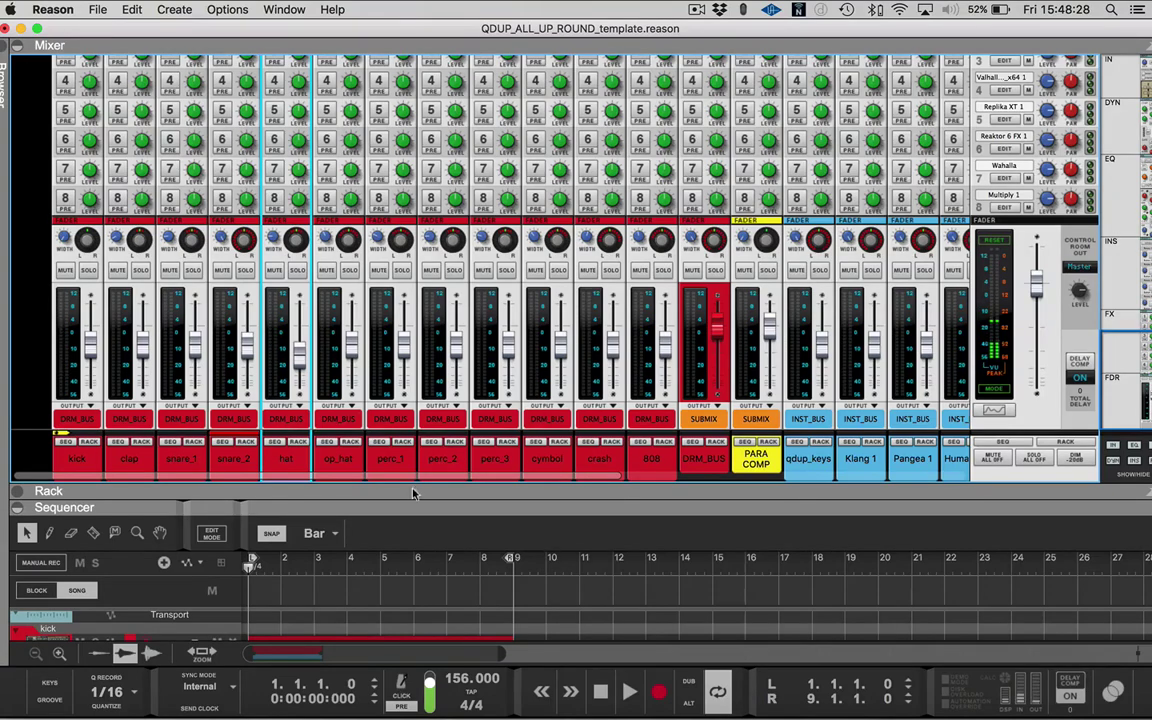
left_click_drag(426, 487, 395, 227)
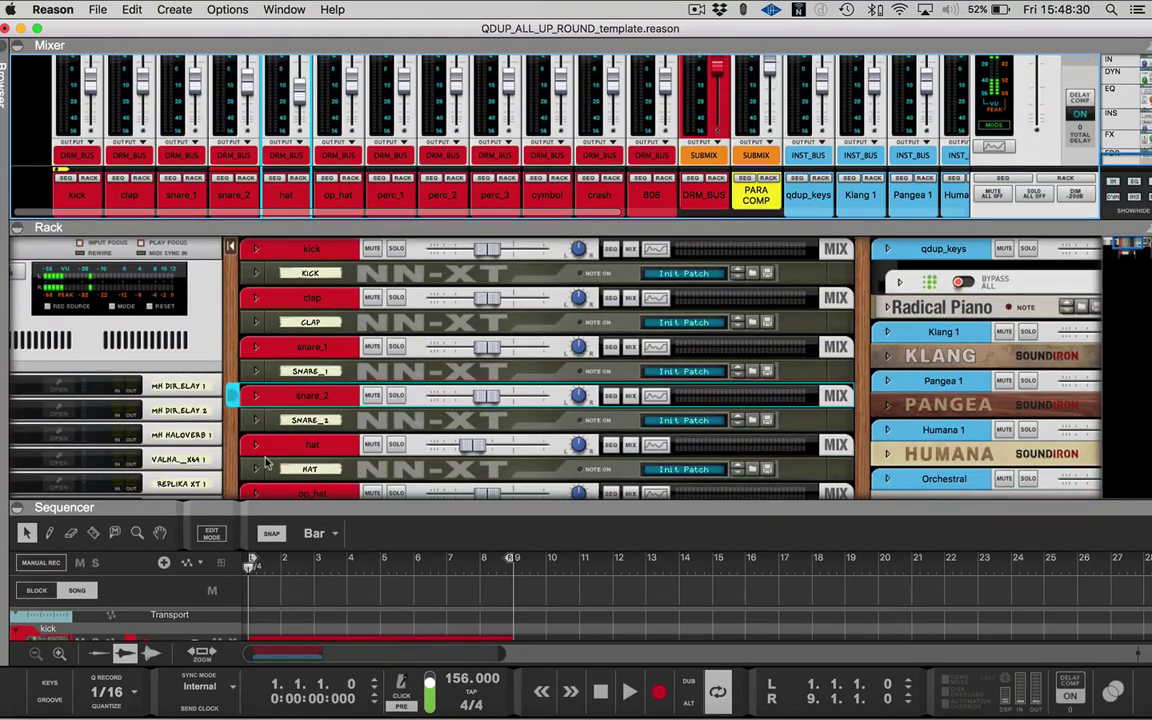
left_click_drag(308, 503, 308, 78)
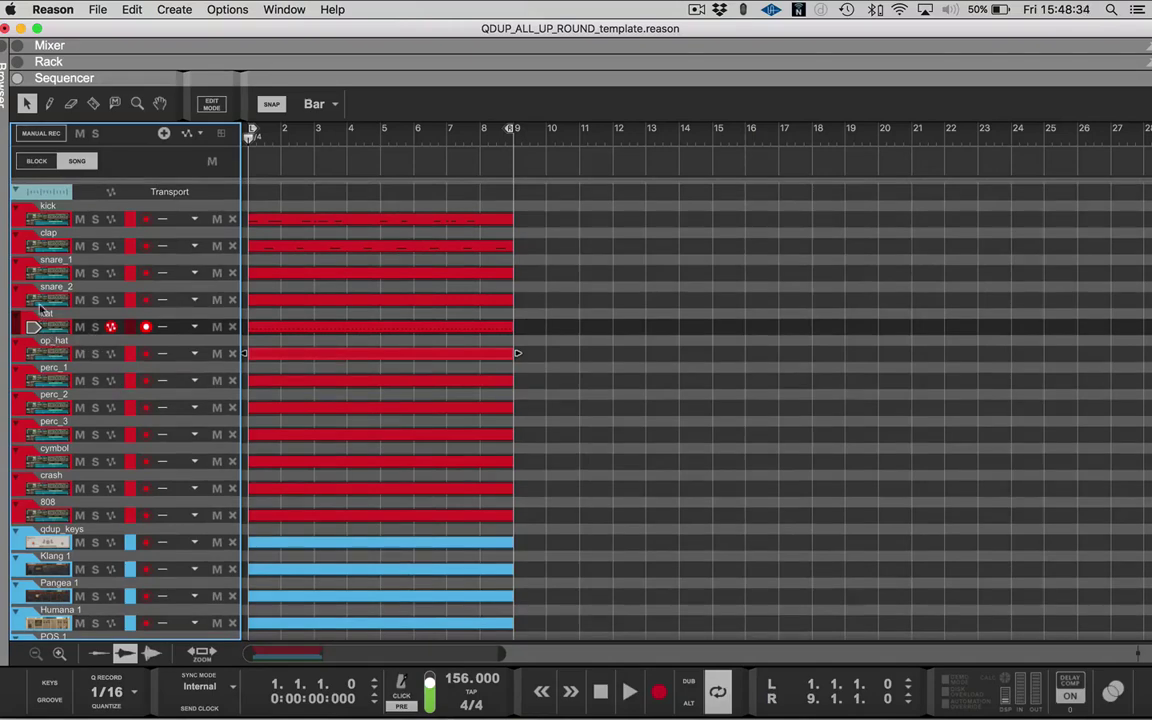
Inspect the kick clip's notes in Edit Mode, then return with the rack shown above (F6).
left_click(38, 218)
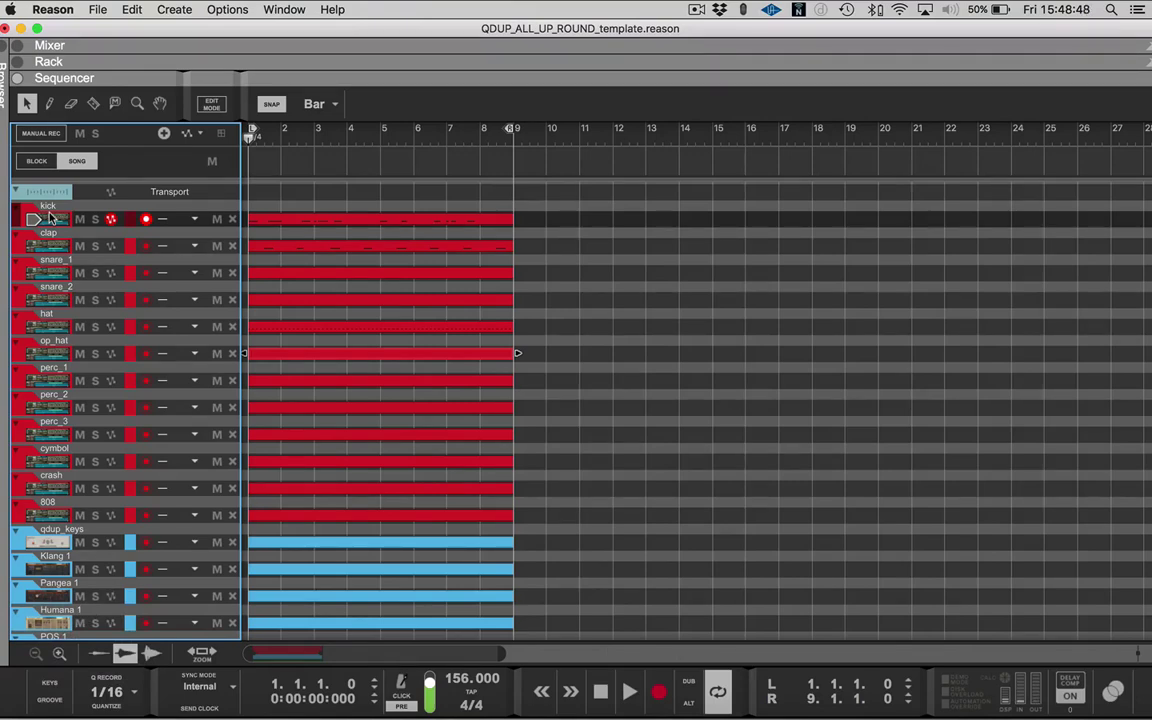
double_click(315, 226)
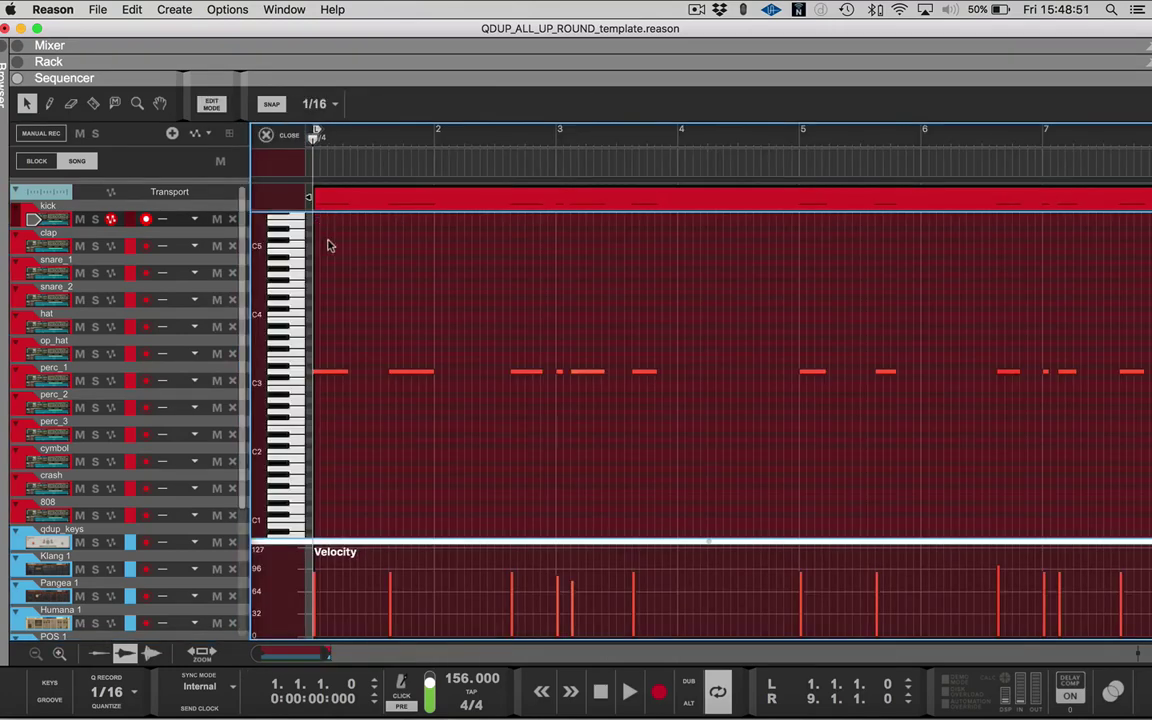
left_click(268, 136)
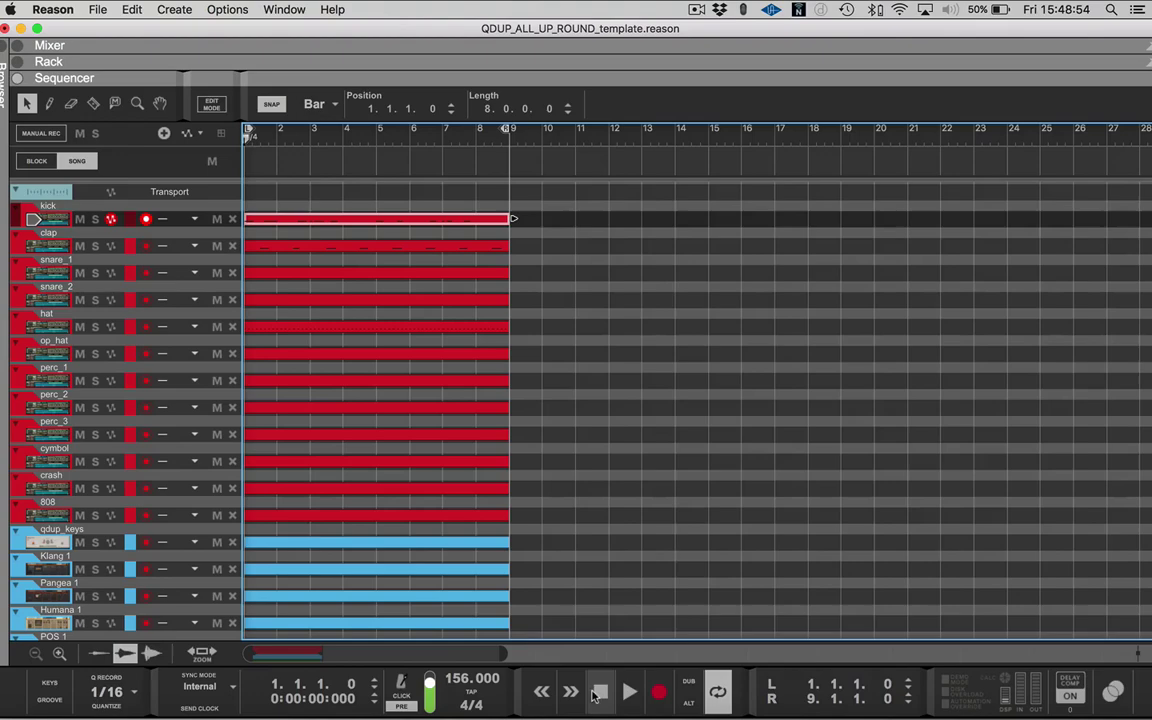
key("F6")
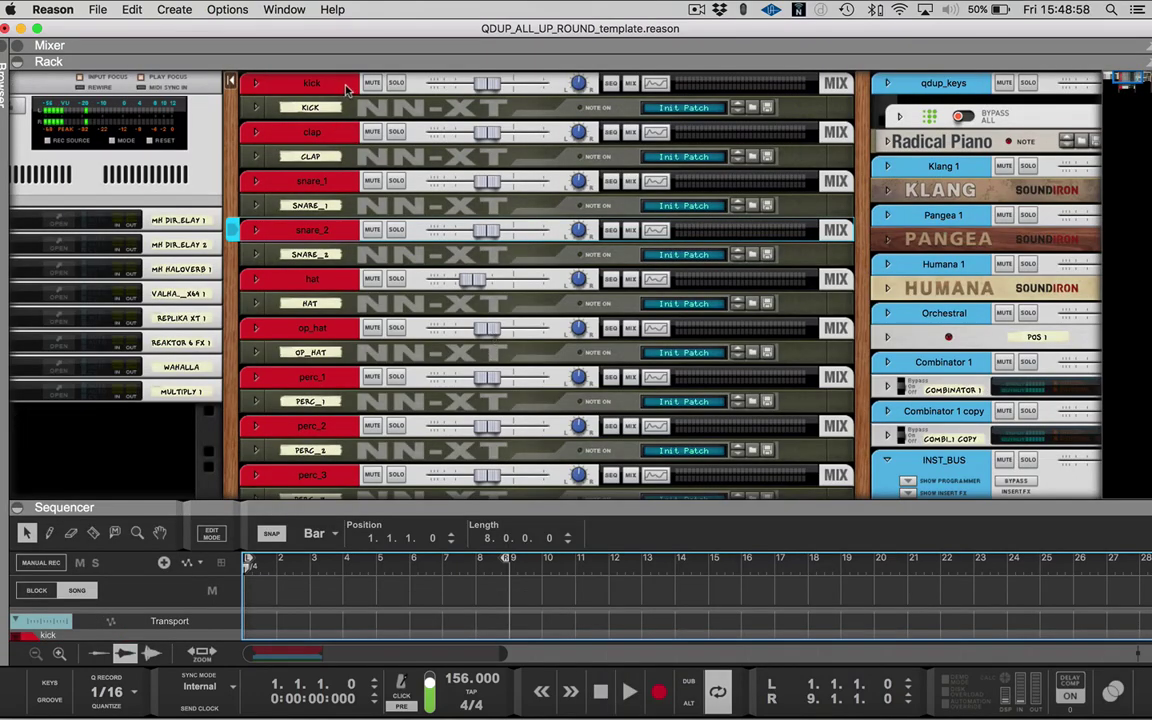
Check the kick NN-XT's sample in its remote editor, fold it, and maximise the mixer (F5).
left_click(256, 107)
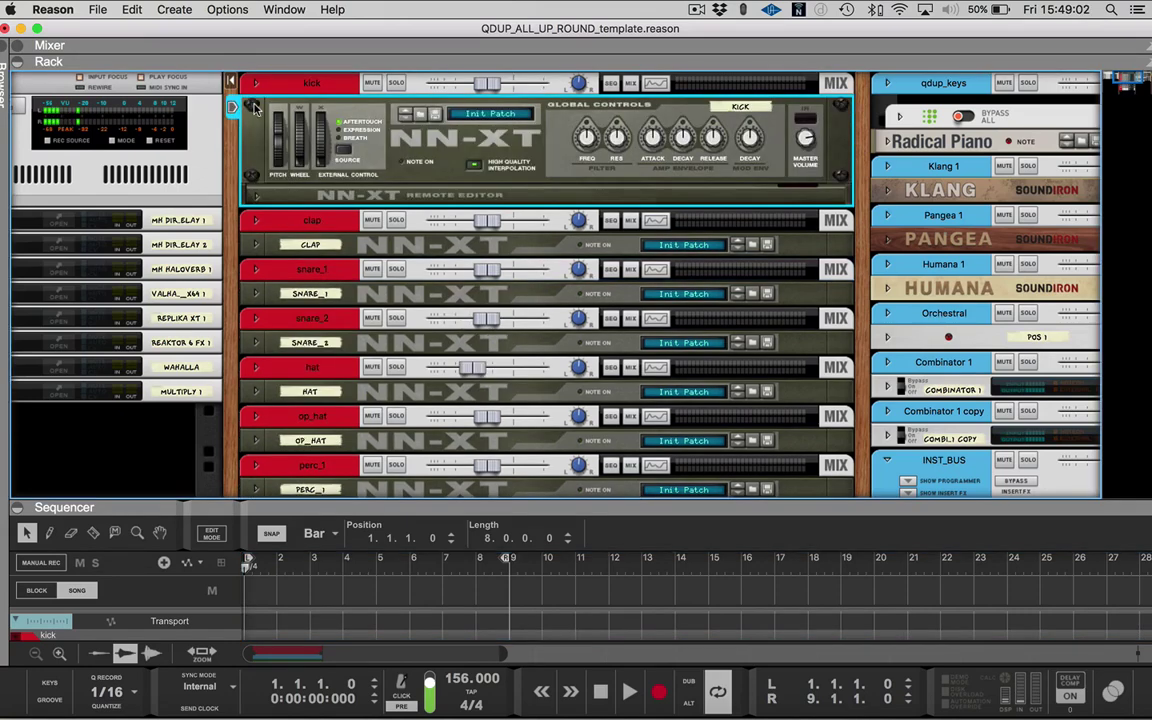
left_click(255, 195)
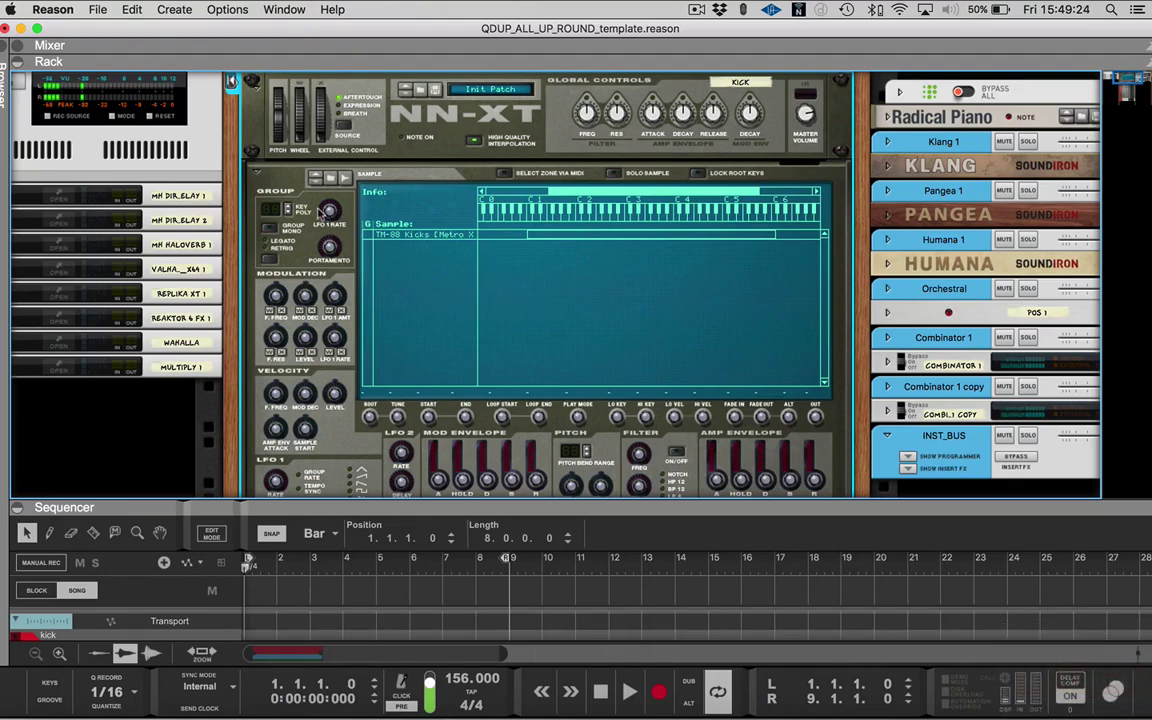
left_click(257, 173)
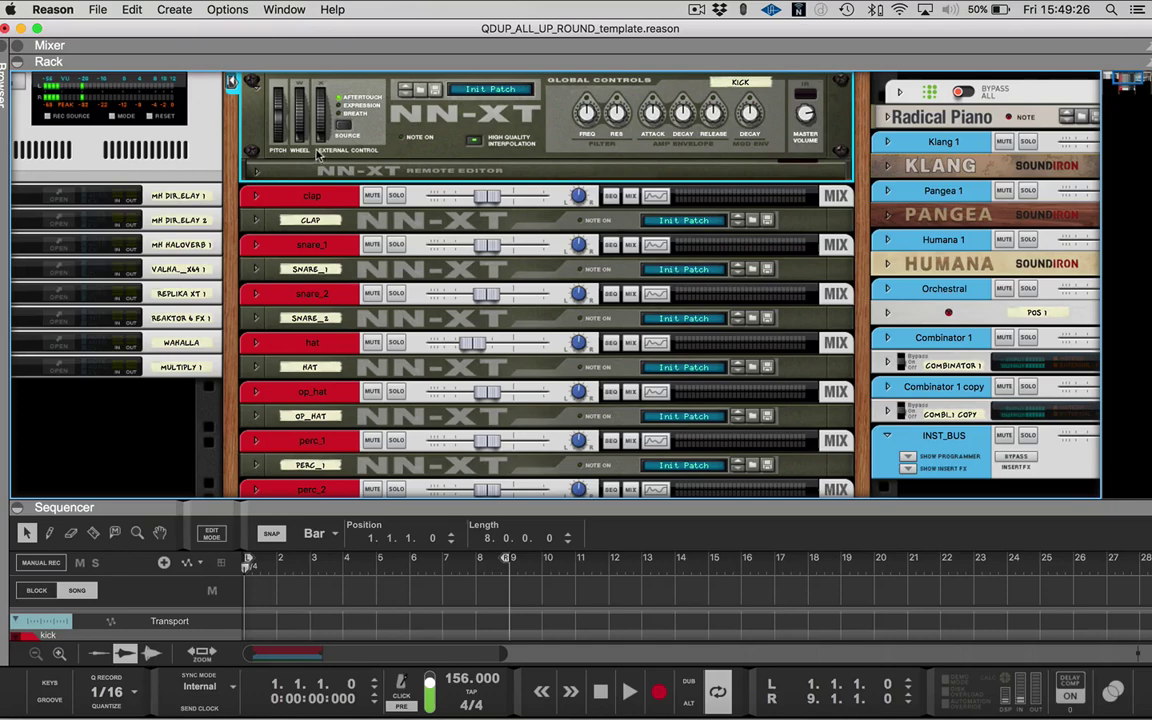
scroll(285, 140, "up", 1)
left_click(235, 107)
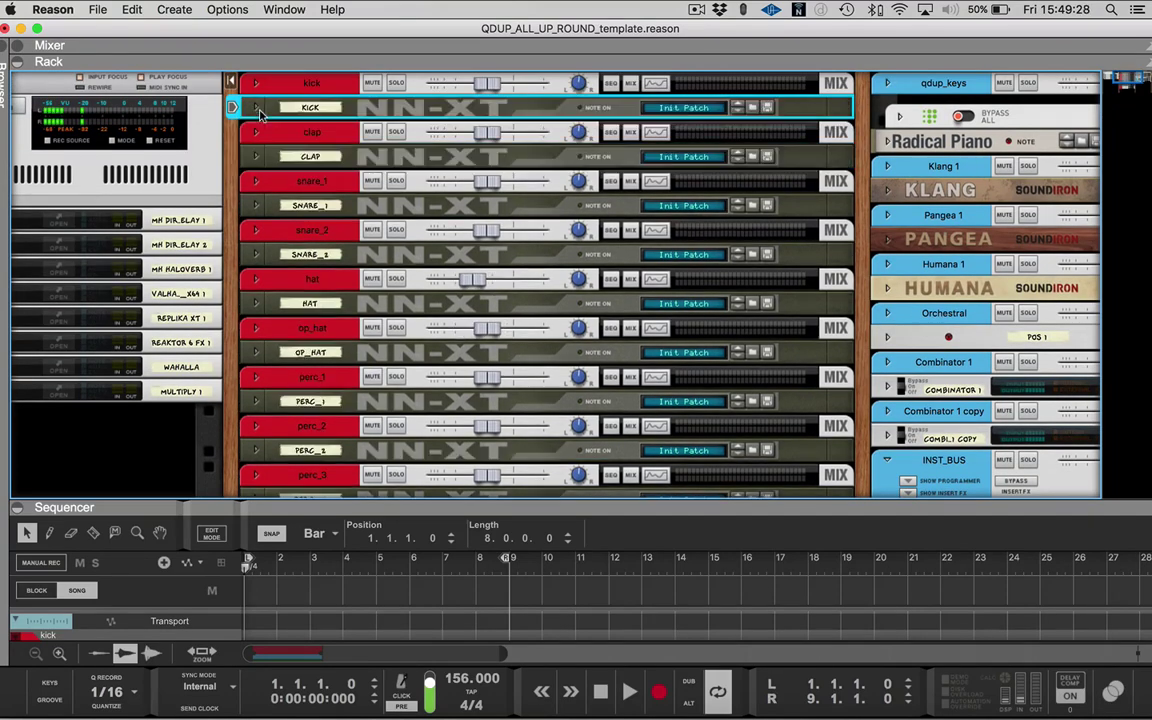
key("F5")
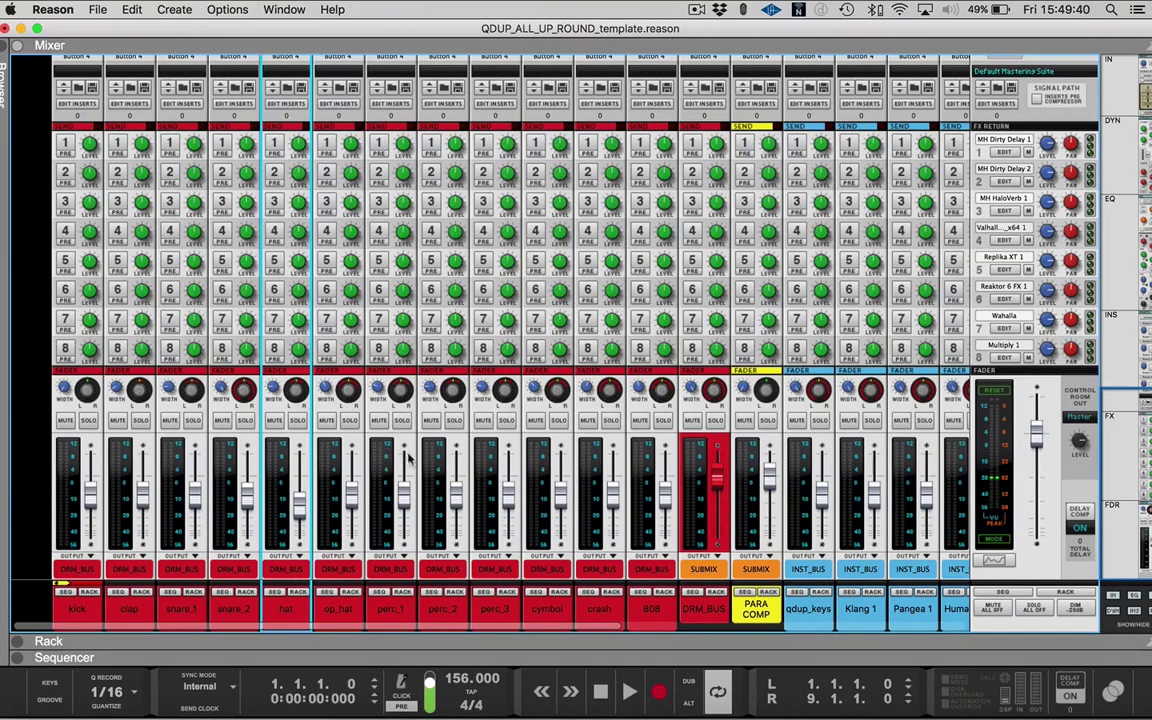
left_click(404, 552)
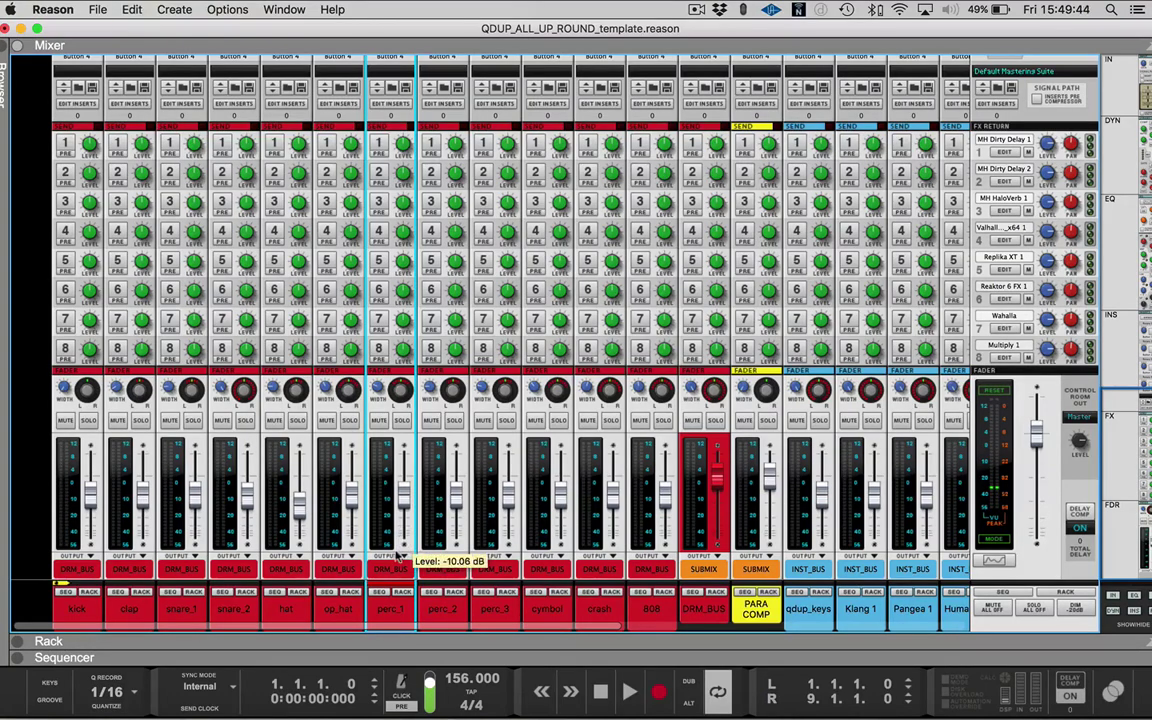
left_click(395, 568)
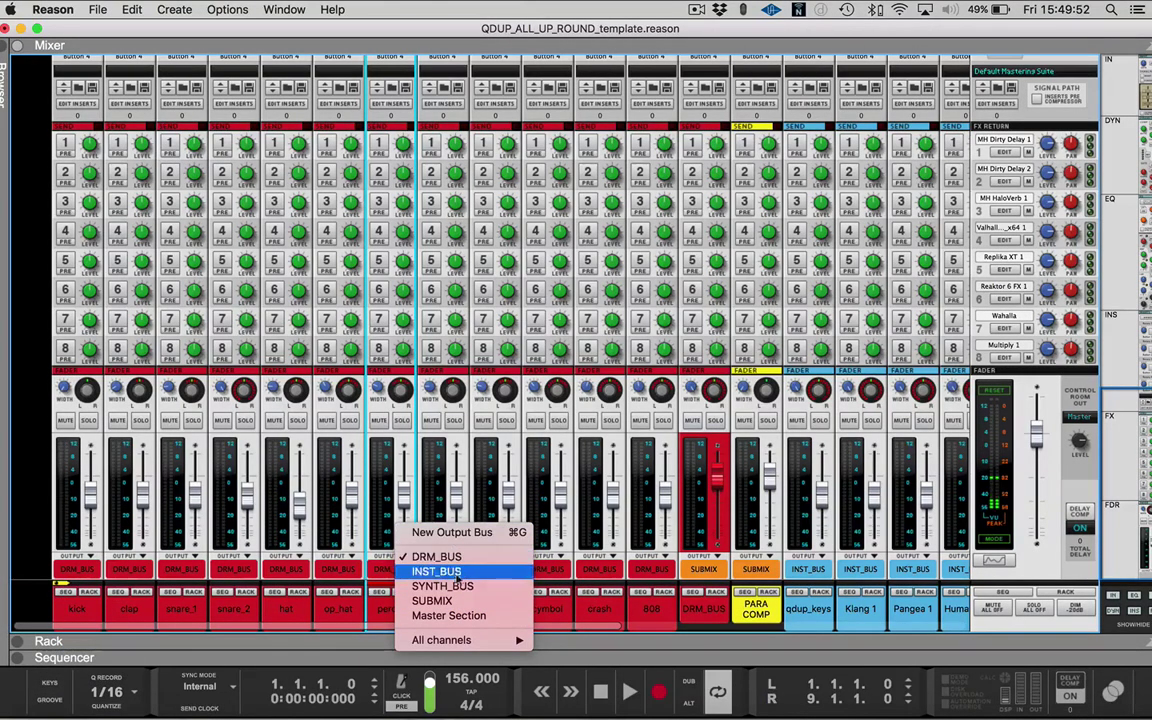
left_click(336, 546)
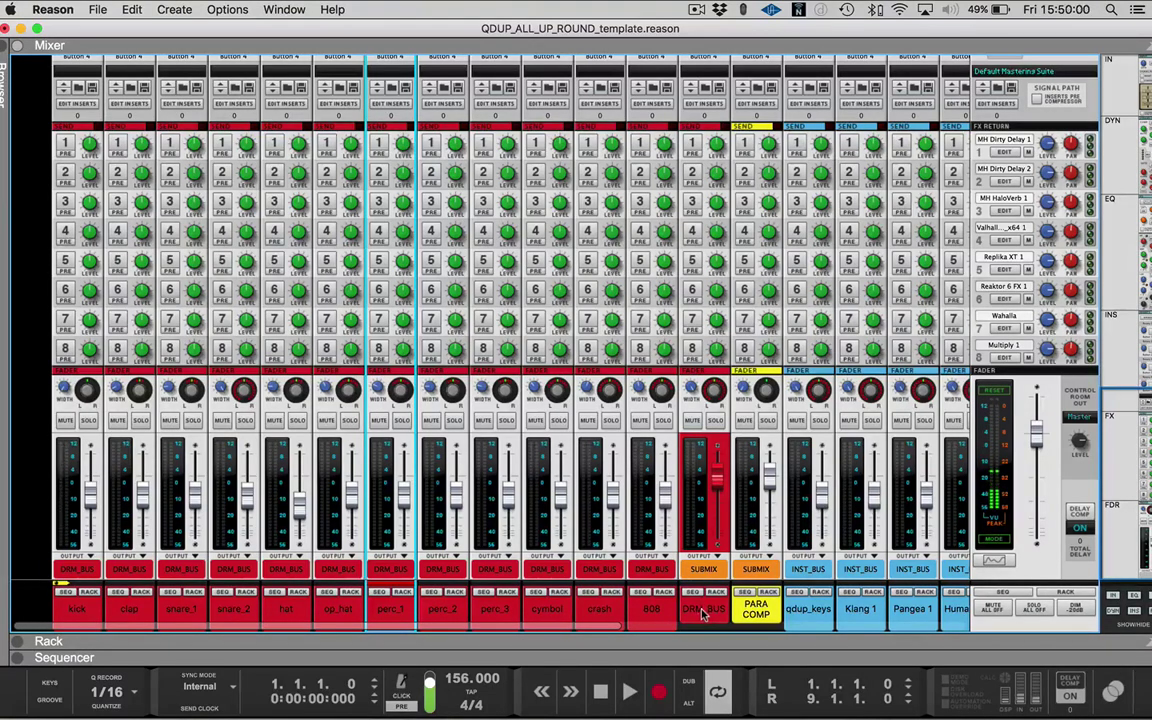
mouse_move(725, 484)
left_mouse_down()
mouse_move(710, 520)
mouse_move(714, 498)
left_mouse_up()
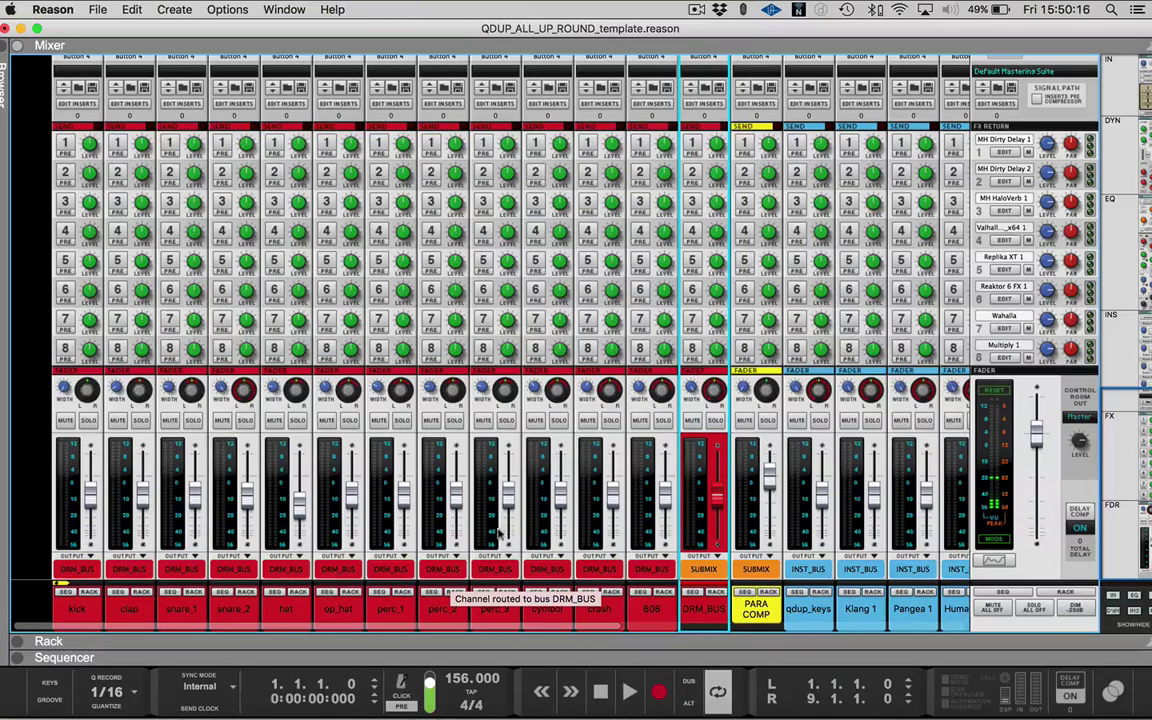
Reset the DRM_BUS channel level to 0 dB.
left_click(718, 500, "super")
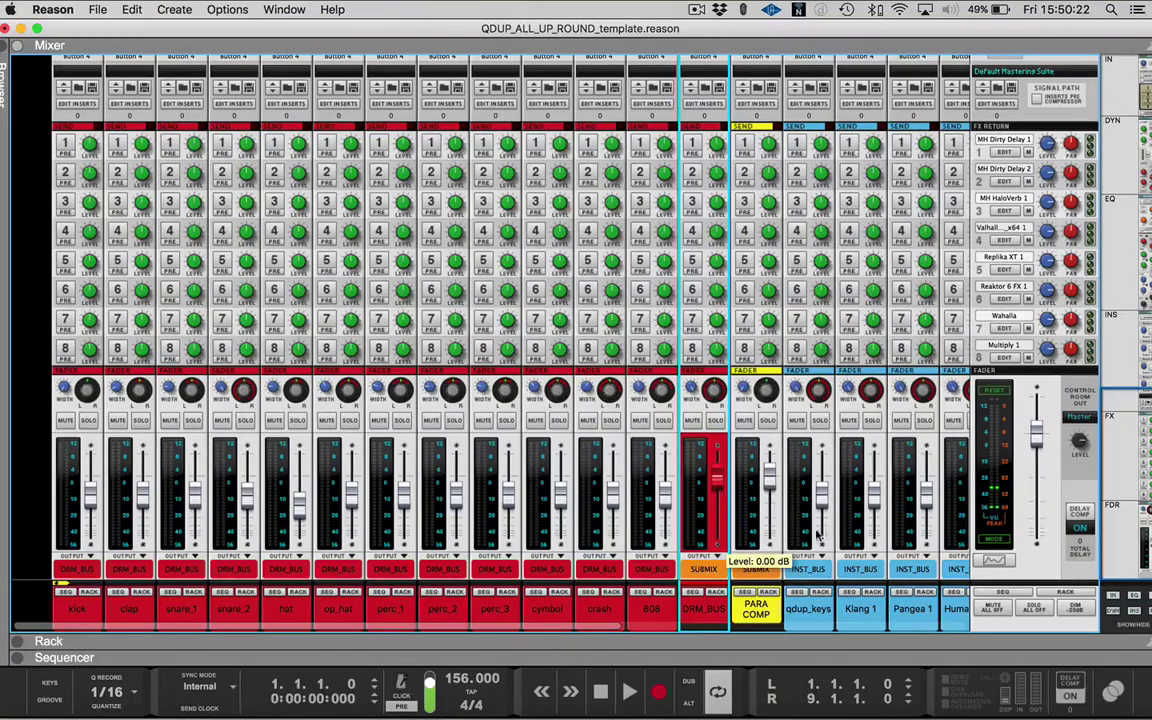
scroll(617, 627, "right", 3)
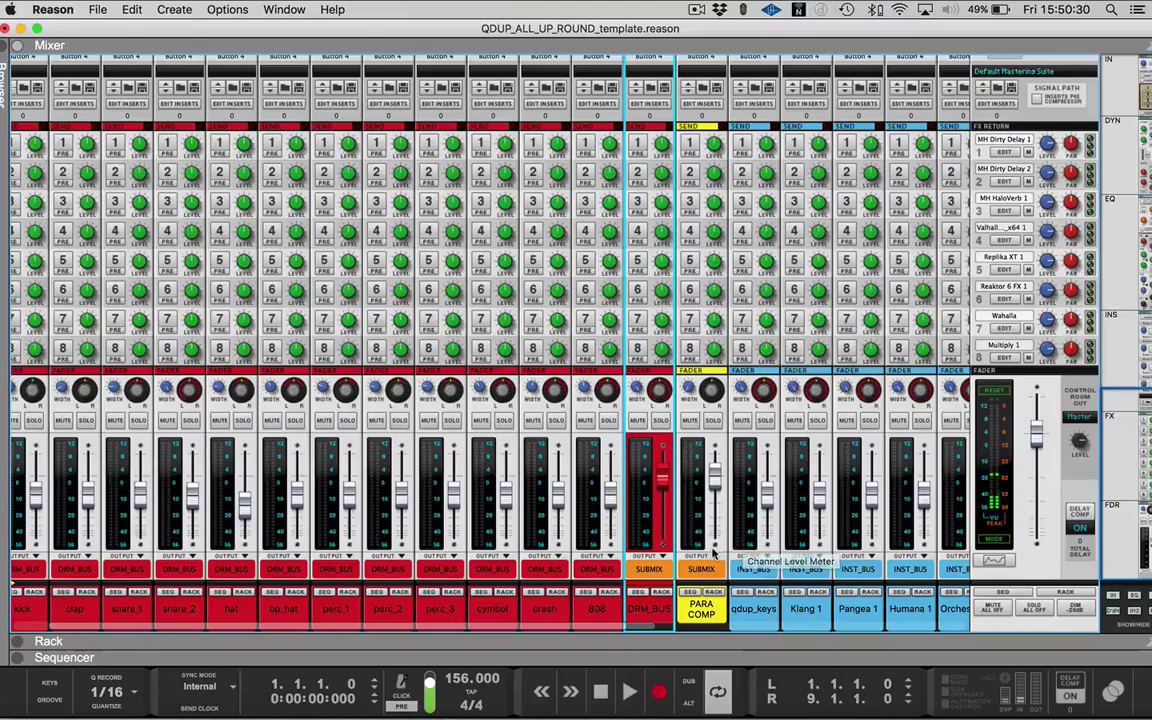
scroll(713, 553, "up", 3)
scroll(713, 553, "down", 3)
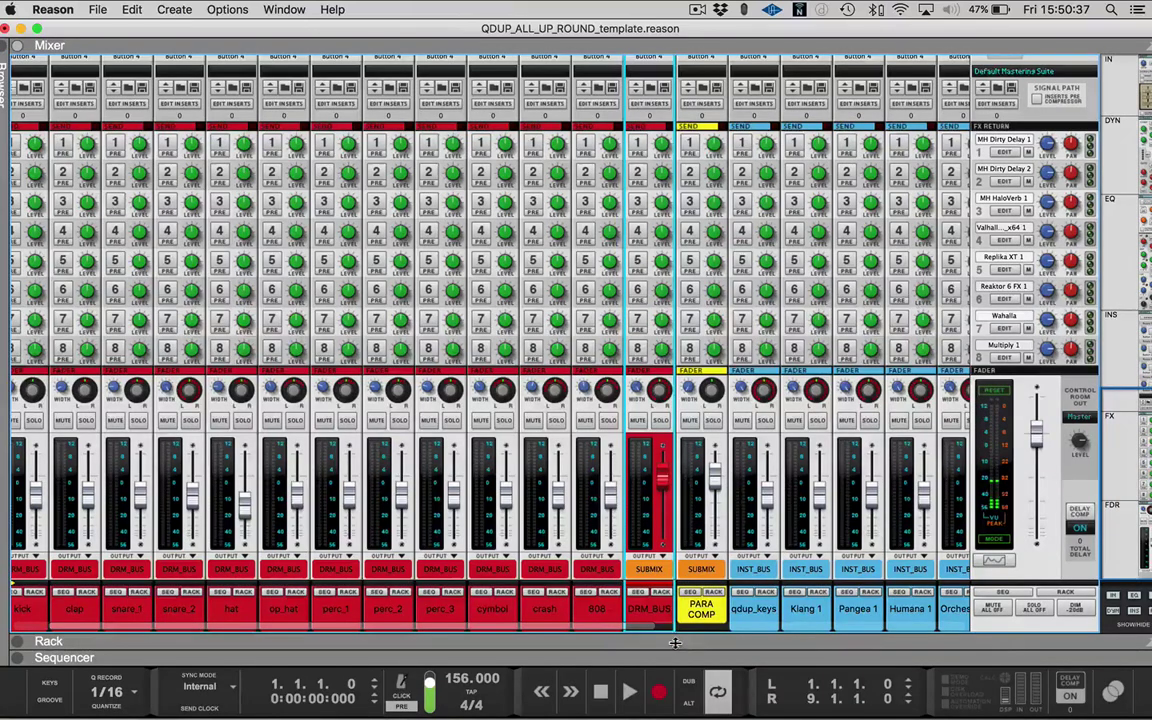
Show the rack below a smaller mixer and flip it to the DRM_BUS and PARA COMP cabling.
key("F6")
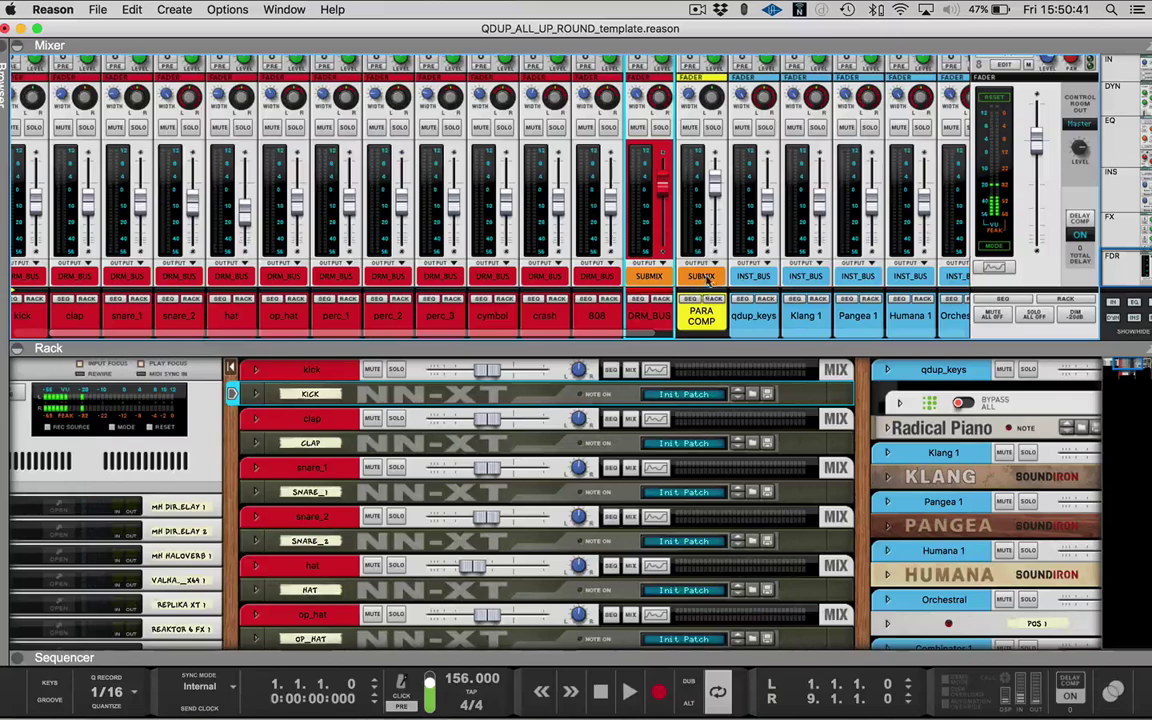
left_click_drag(700, 348, 700, 279)
scroll(800, 588, "down", 10)
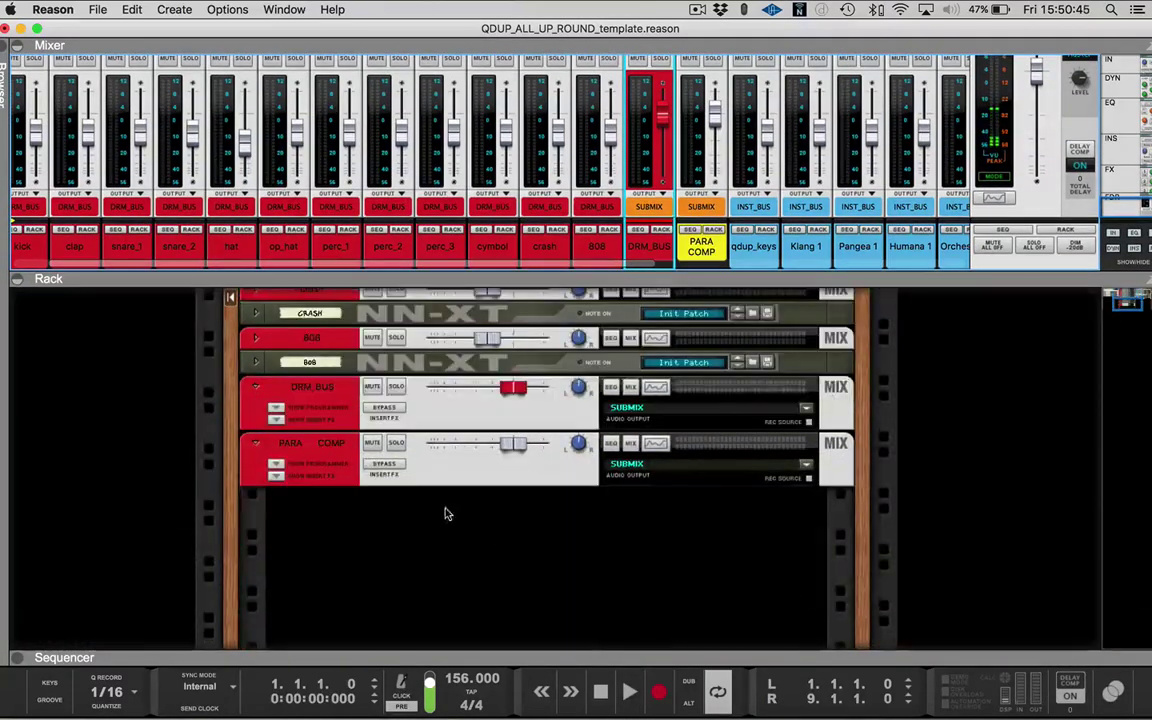
key("Tab")
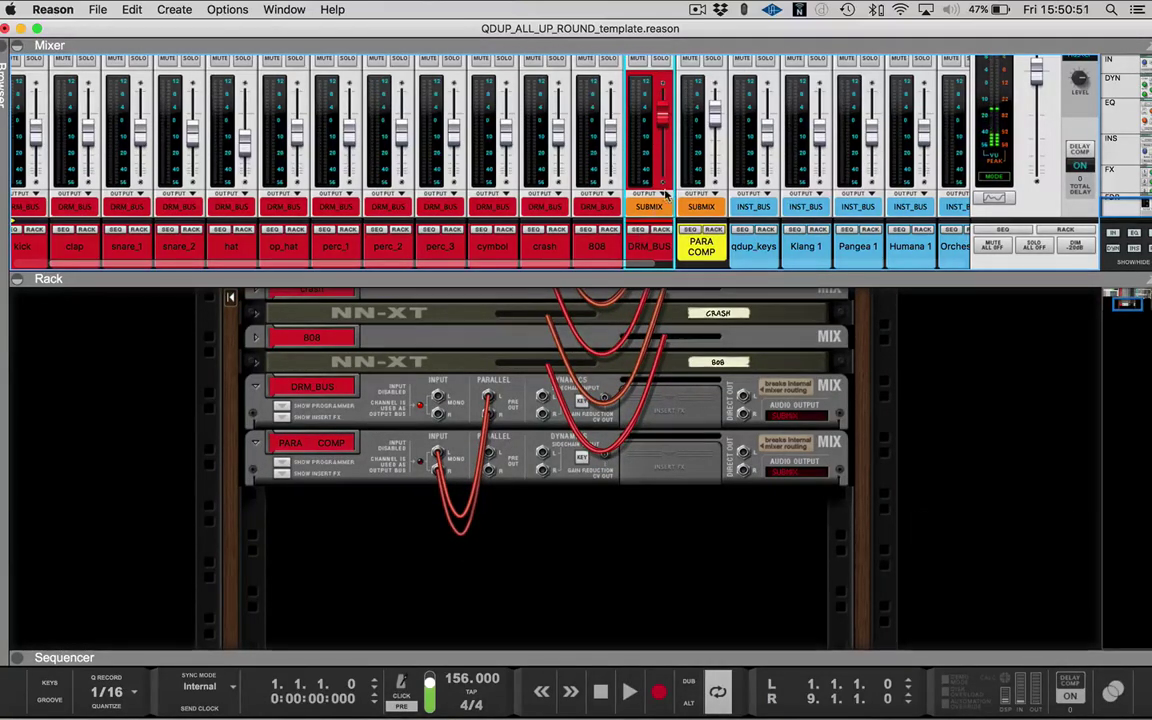
Keep DRM_BUS output on SUBMIX and cable its Parallel Out into PARA COMP's input.
left_click(655, 205)
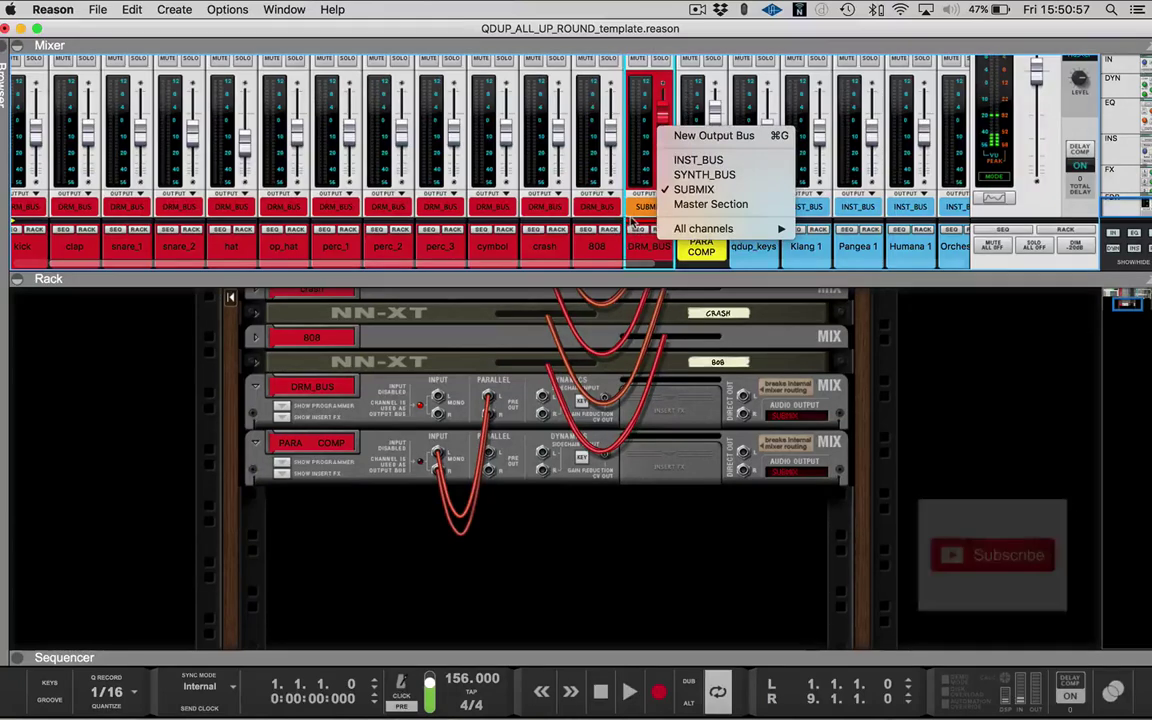
left_click(634, 226)
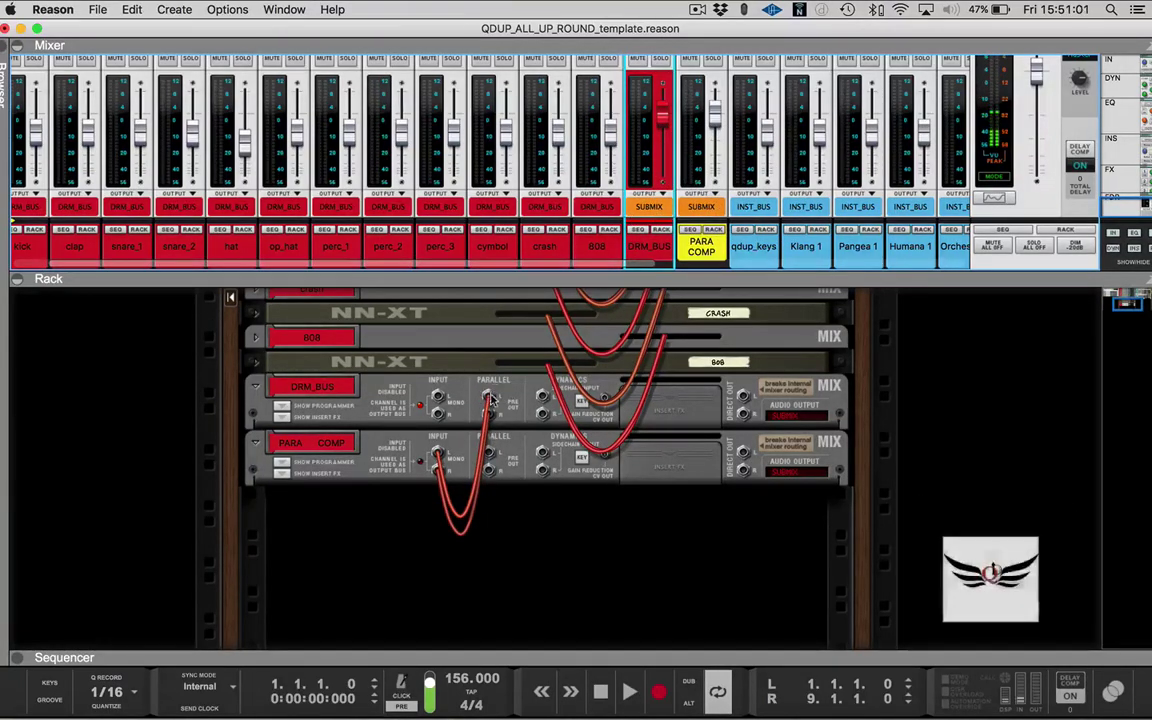
left_click(492, 397)
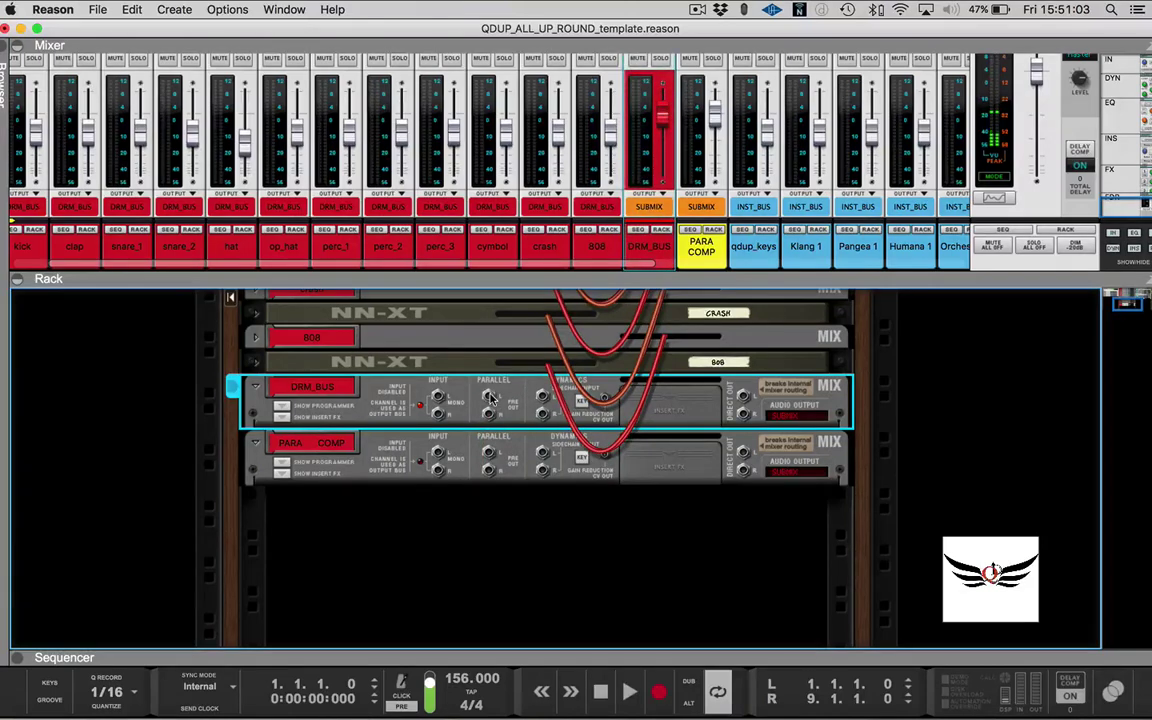
left_click_drag(492, 397, 437, 486)
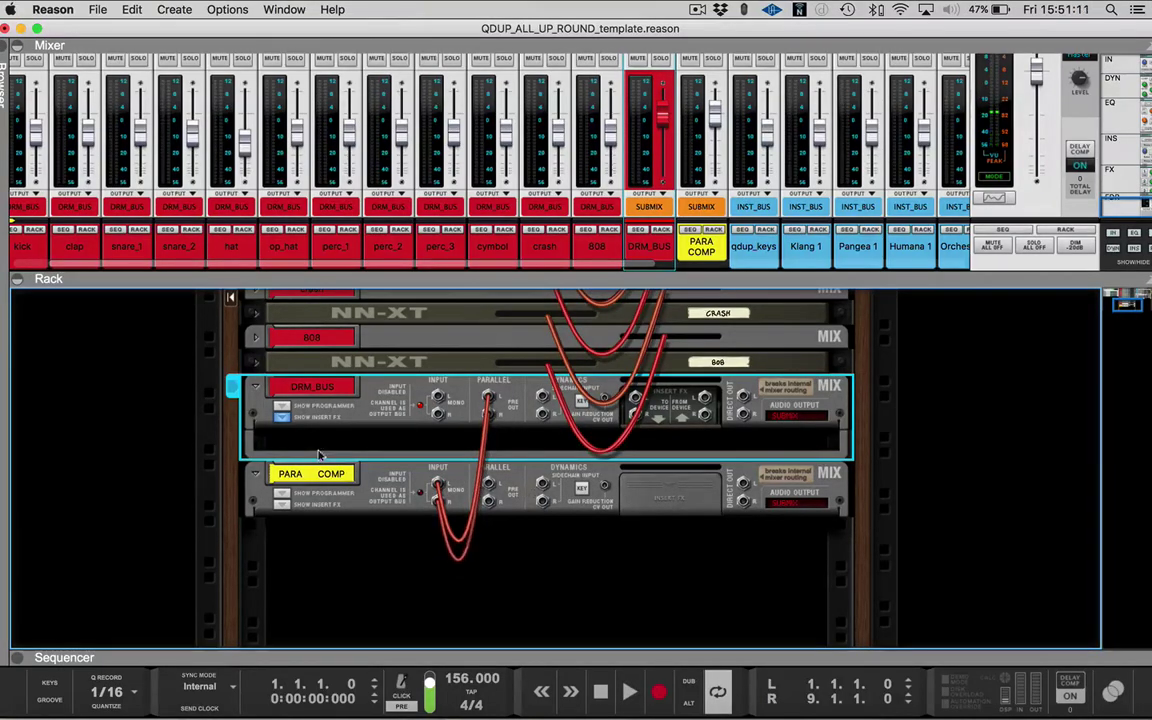
Fold the DRM_BUS device and enlarge the mixer to show sends and pan.
left_click(255, 390)
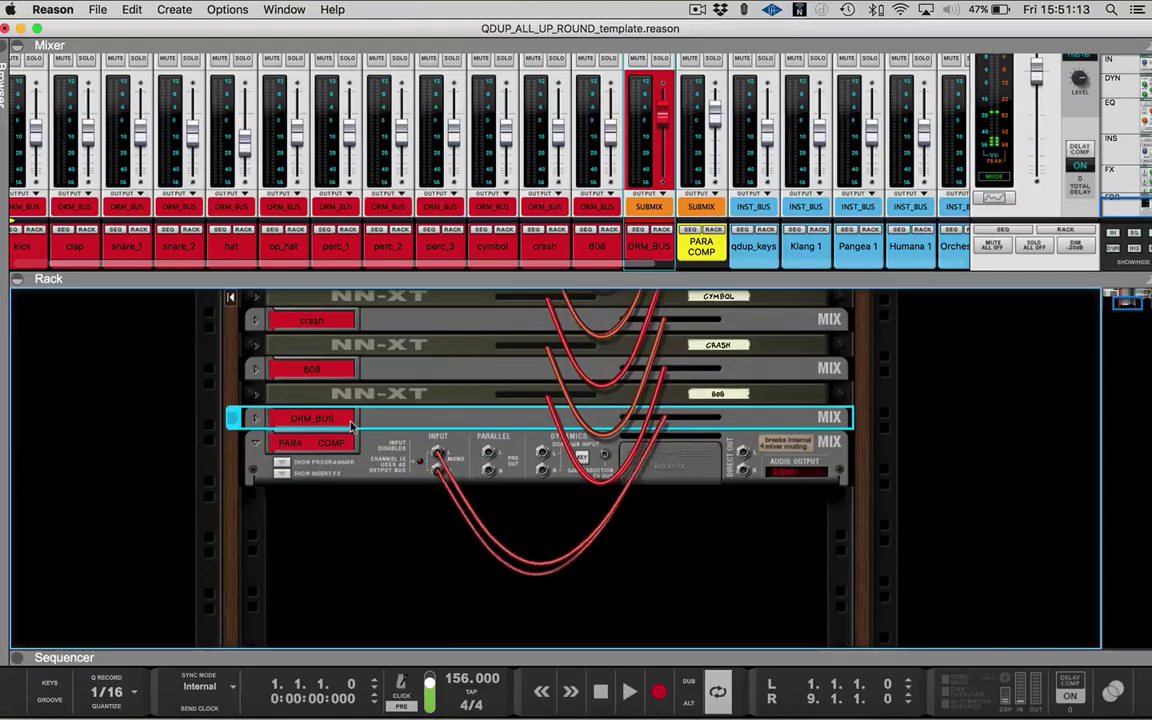
left_click_drag(617, 268, 620, 476)
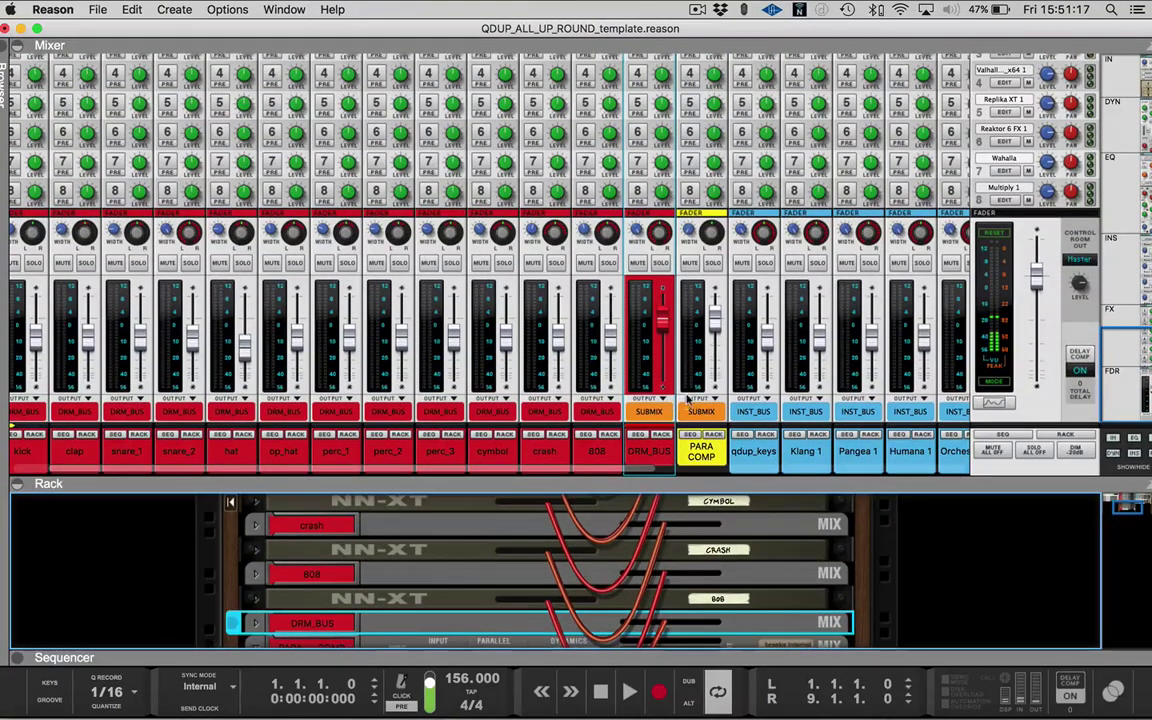
Scroll to PARA COMP and display its FabFilter Pro-C 2 insert compressor.
mouse_move(714, 378)
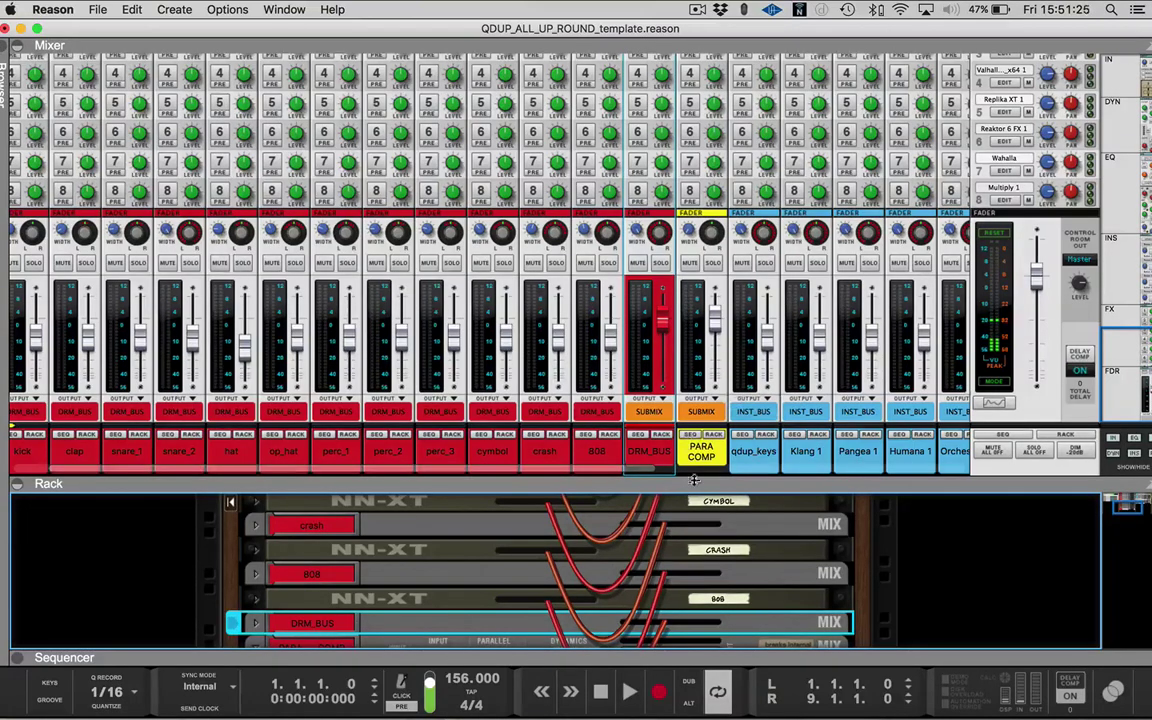
scroll(707, 296, "down", 2)
left_click(284, 468)
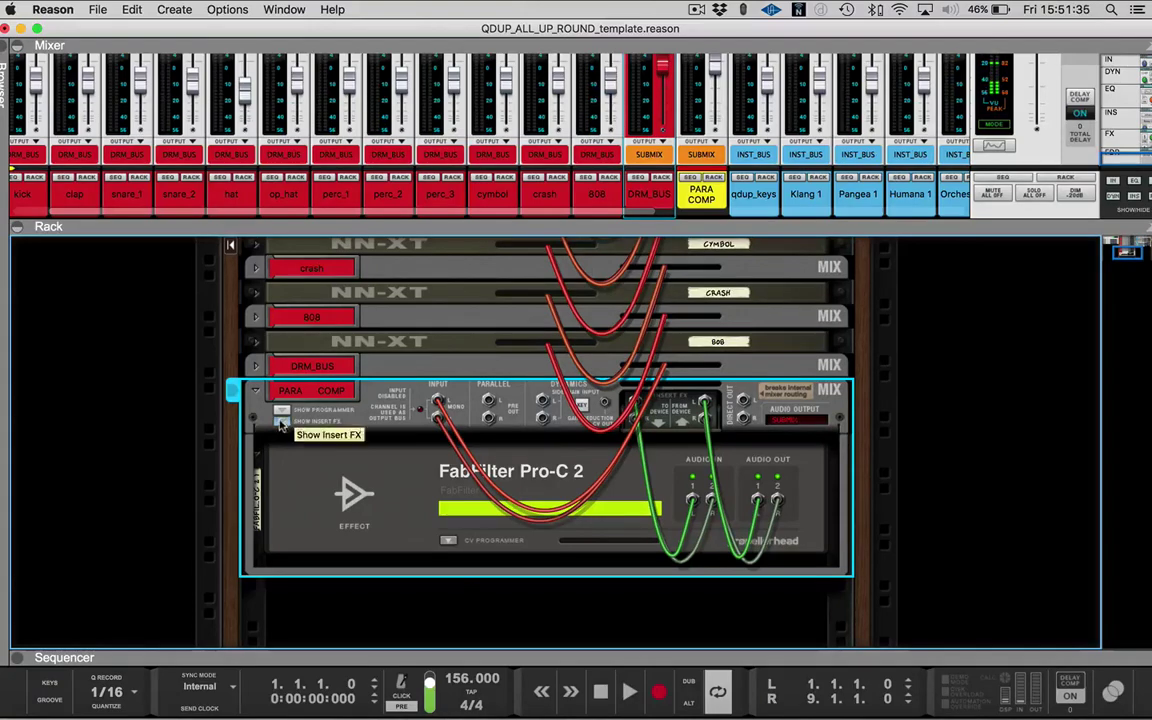
Hide PARA COMP's insert FX, enlarge the mixer and scroll right, then give the rack more room.
left_click(282, 421)
left_click_drag(729, 226, 675, 597)
scroll(817, 567, "right", 6)
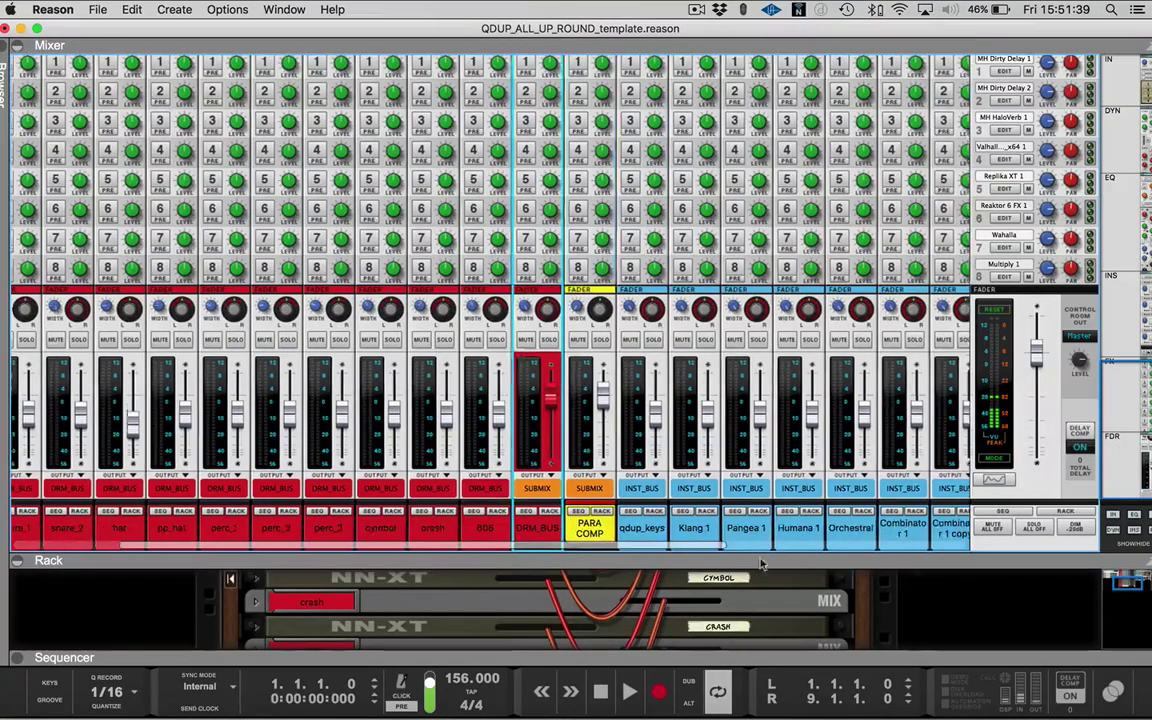
scroll(817, 567, "right", 1)
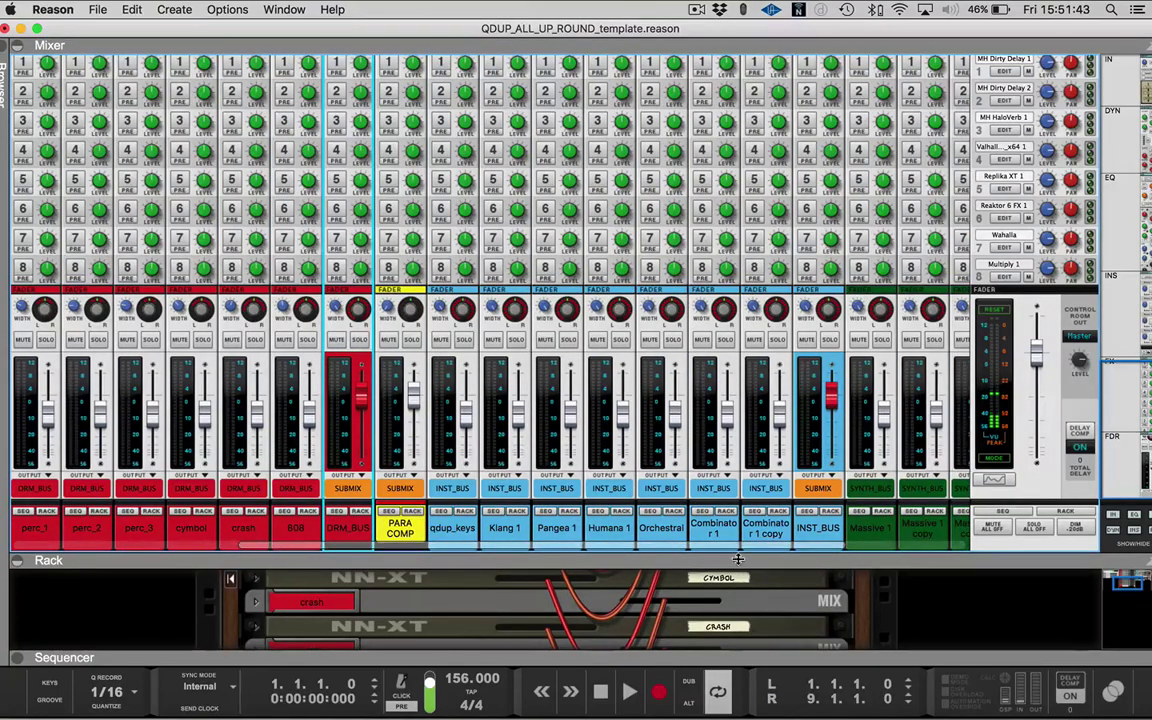
left_click_drag(738, 560, 738, 255)
Bring INST_BUS into view and turn the rack back to its front panels.
left_click(754, 527)
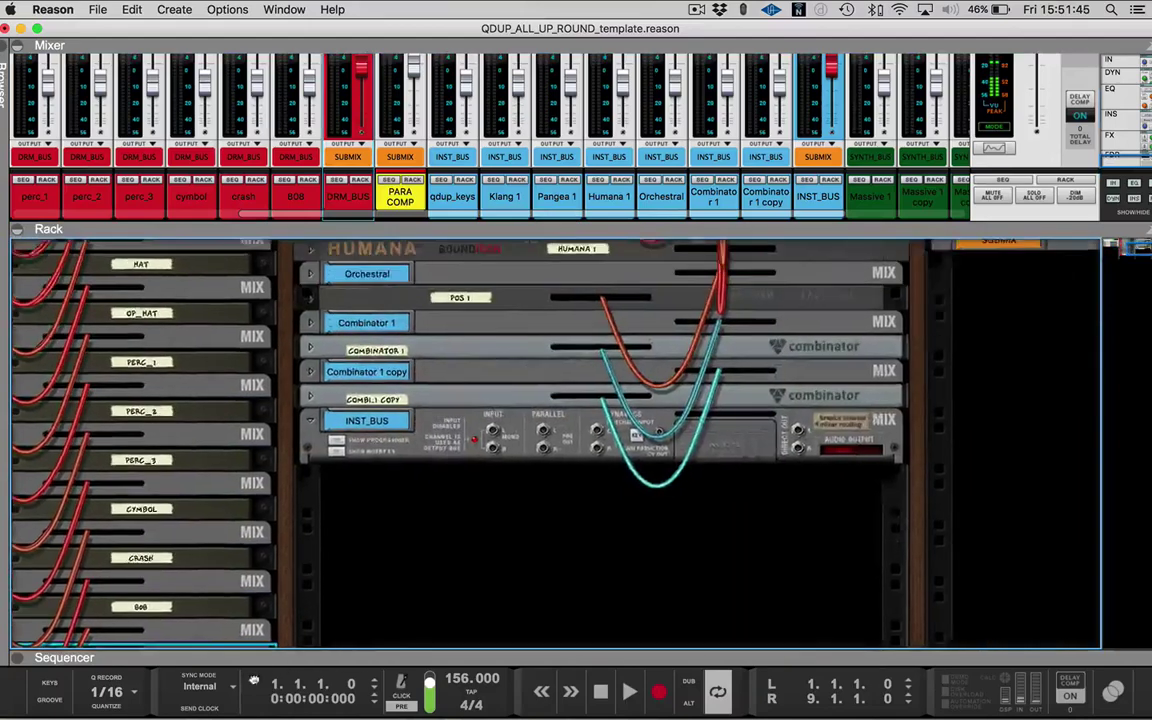
key("Tab")
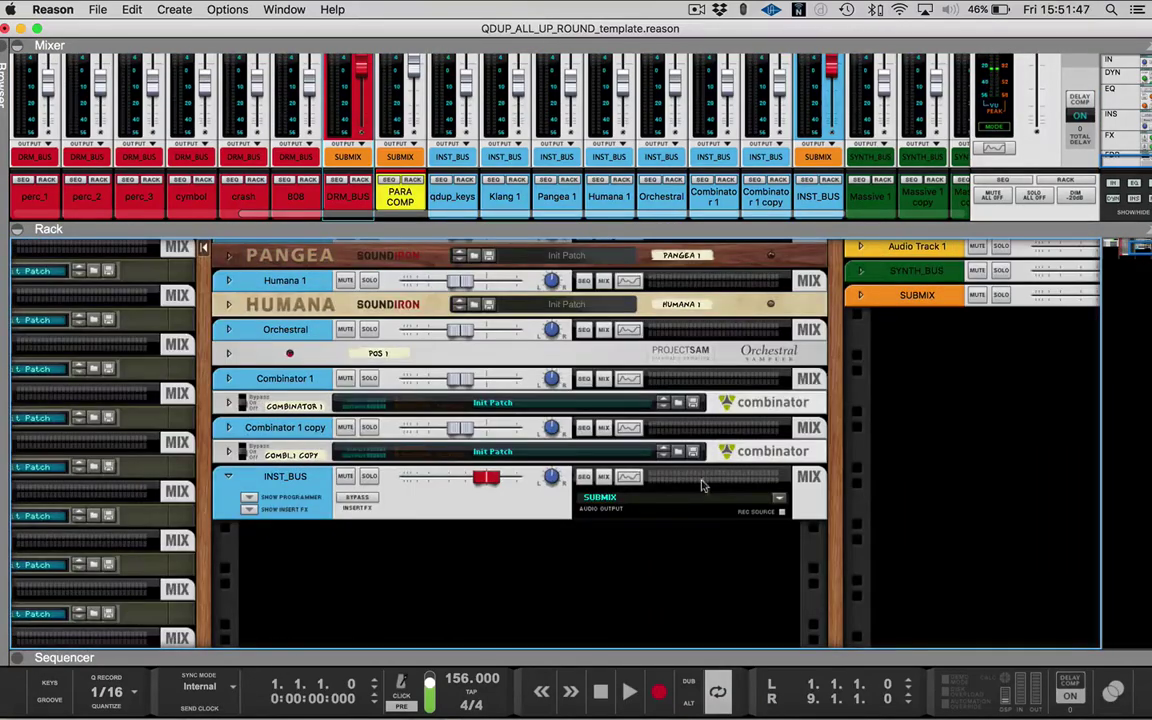
scroll(856, 523, "up", 5)
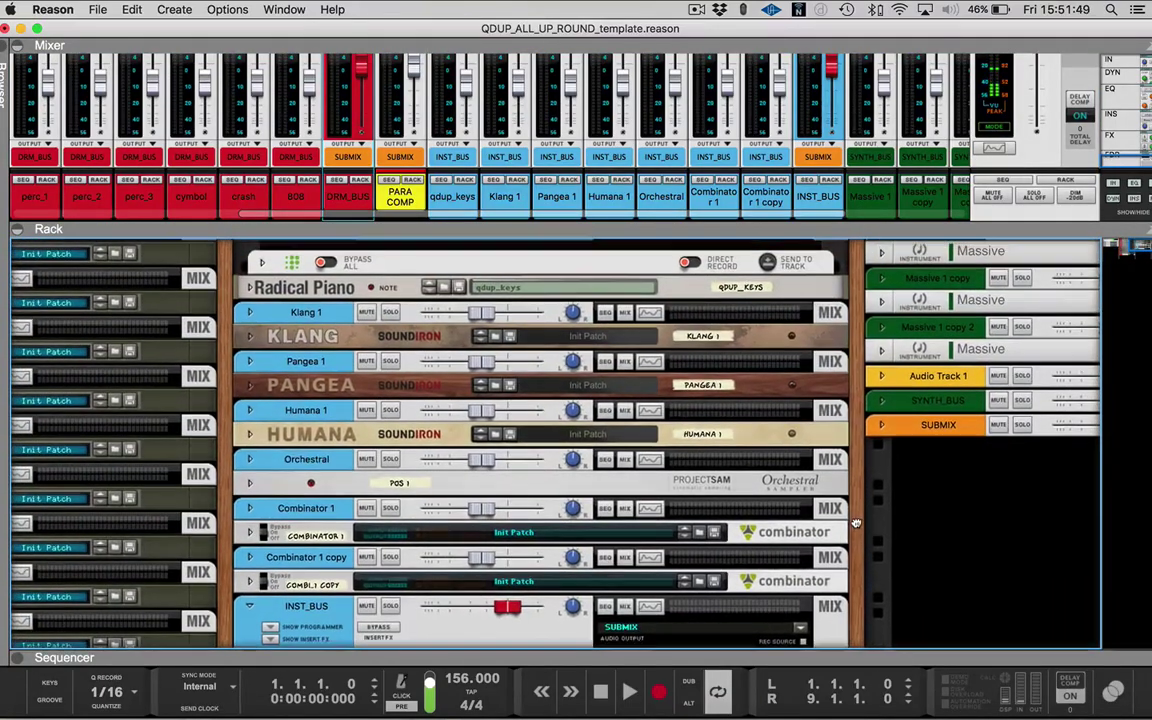
scroll(777, 410, "up", 2)
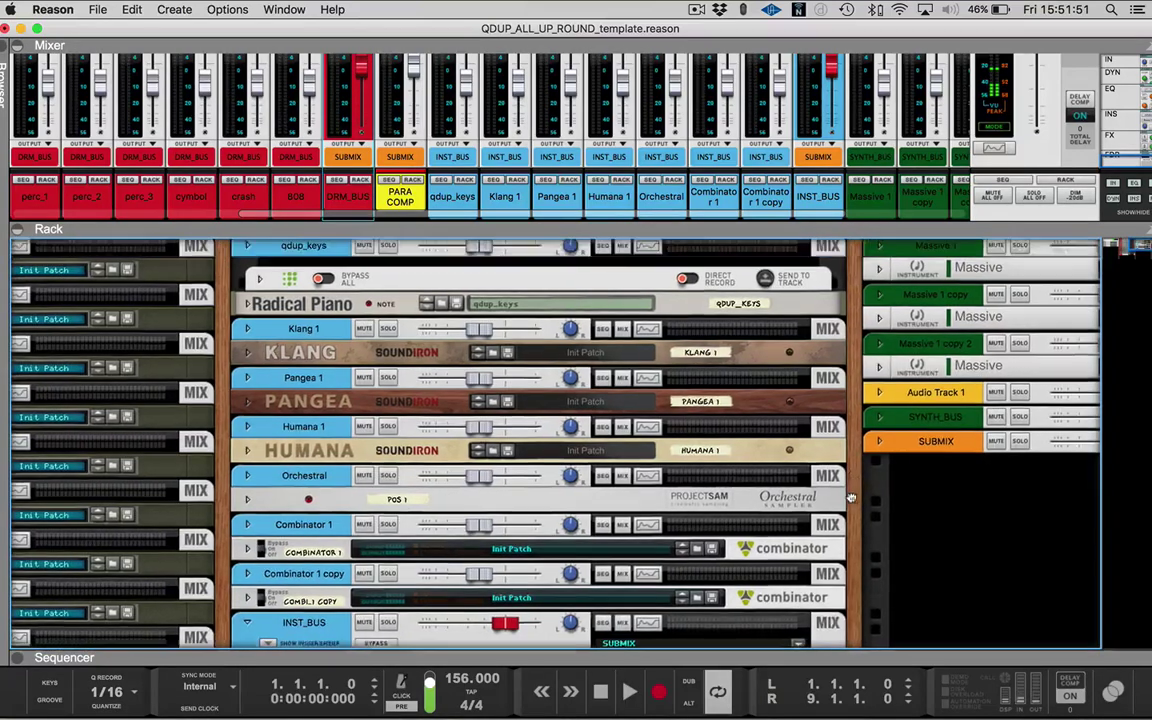
Unfold and refold Scales & Chords, select Humana, and scroll right to Massive, SYNTH_BUS and SUBMIX.
left_click(253, 285)
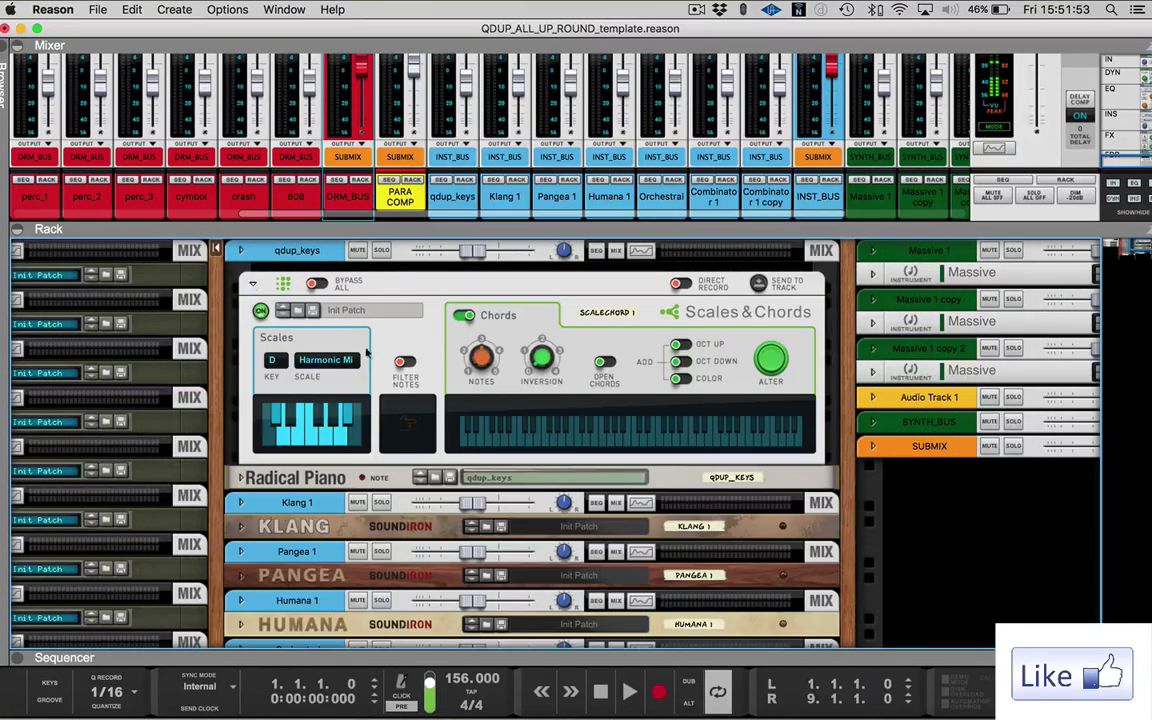
left_click(253, 284)
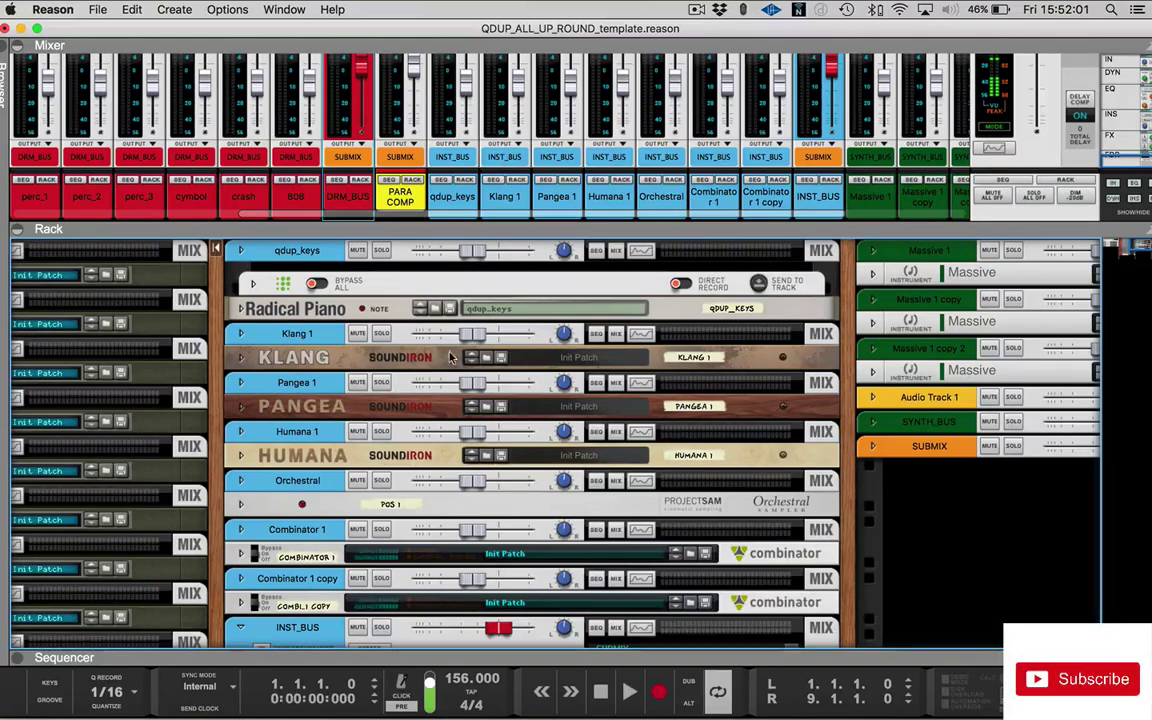
left_click(328, 370)
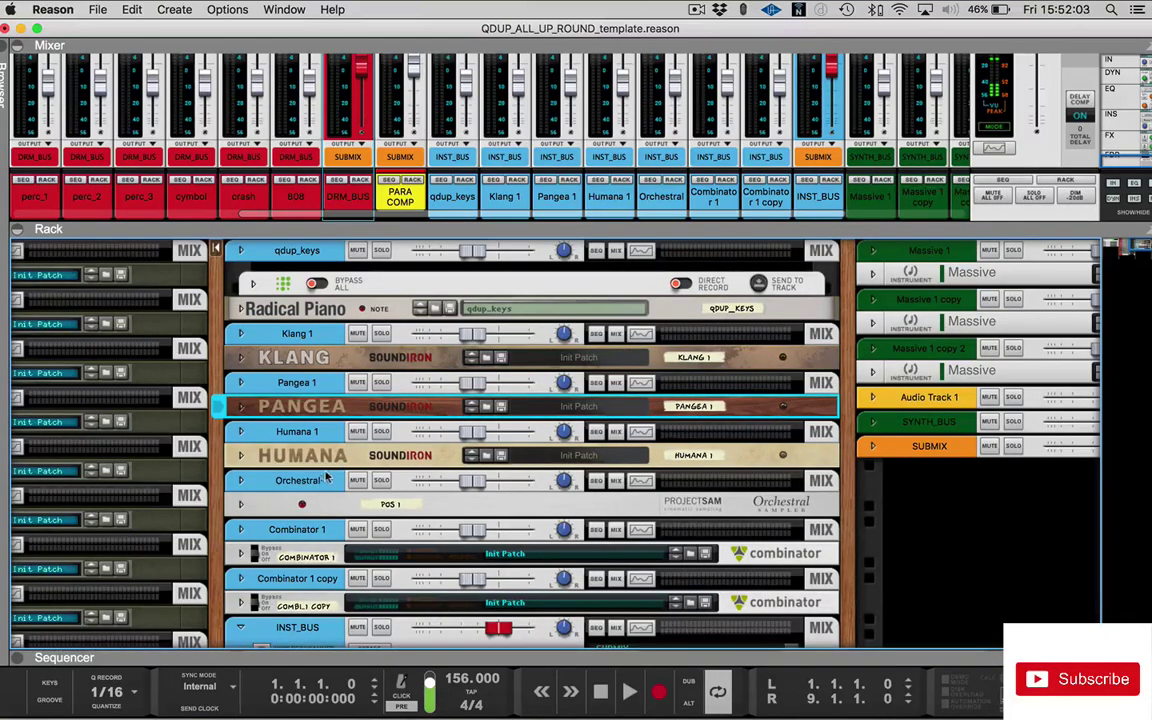
left_click(326, 463)
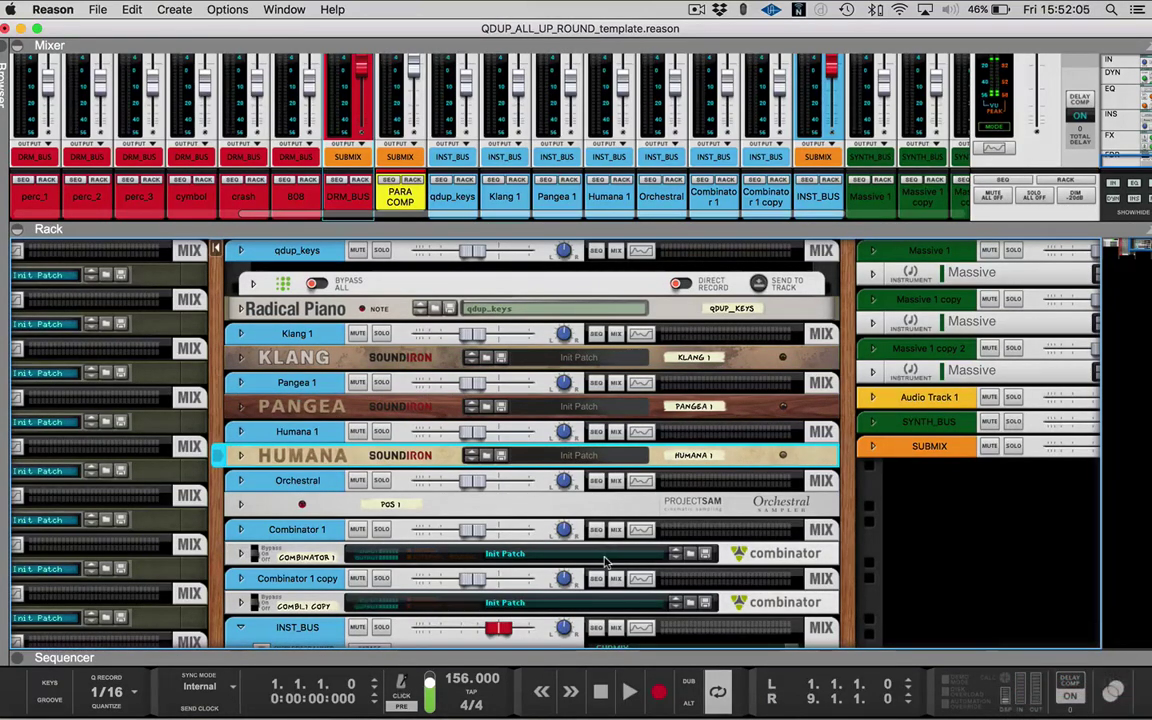
scroll(684, 566, "down", 5)
scroll(682, 563, "up", 5)
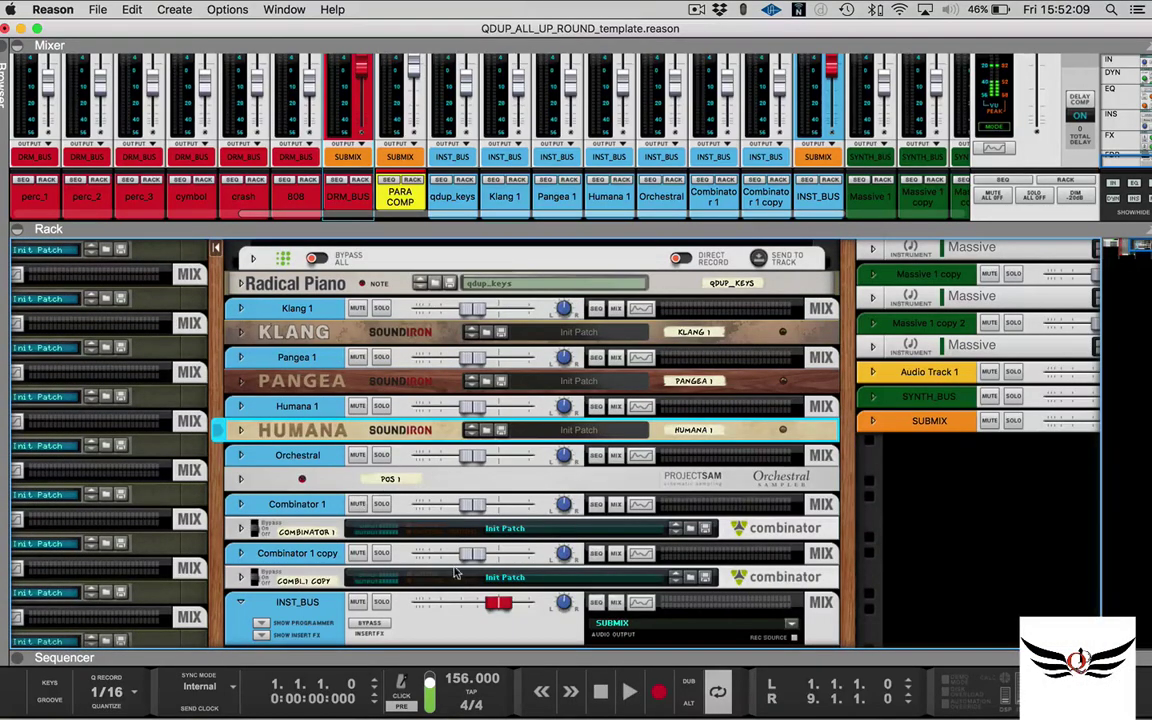
scroll(735, 497, "right", 6)
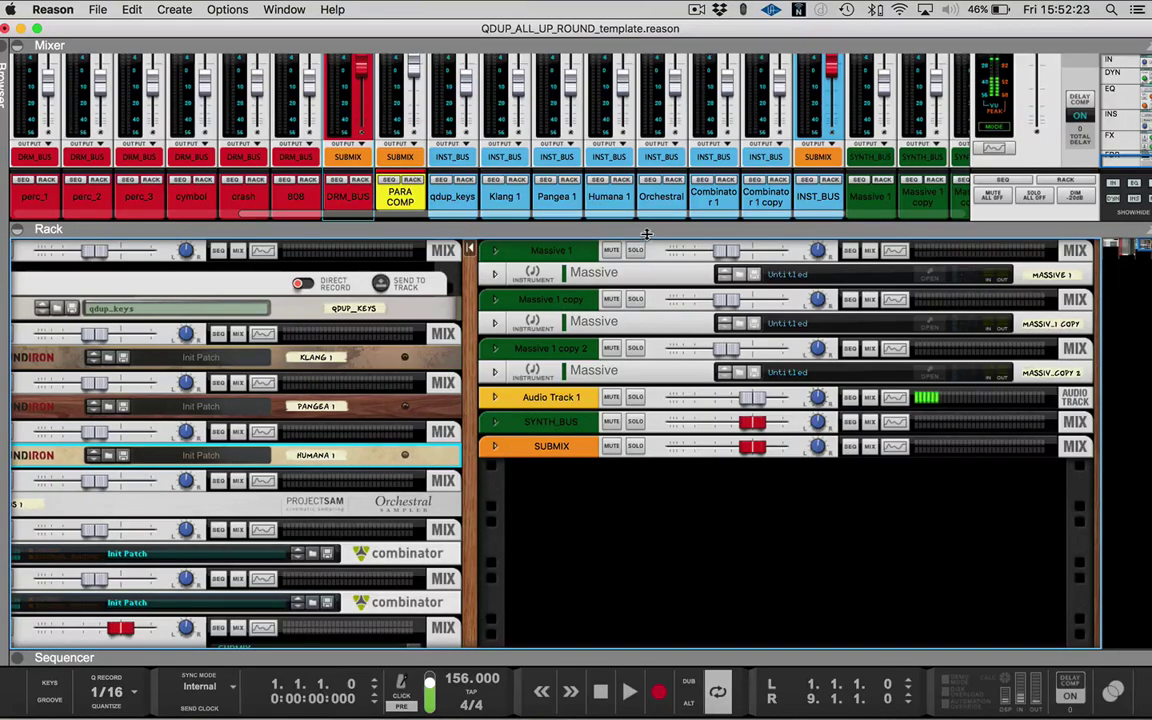
Enlarge the mixer and scroll to channel EQ, inserts and the master Loudness Curve/Compression section.
left_click_drag(633, 232, 780, 543)
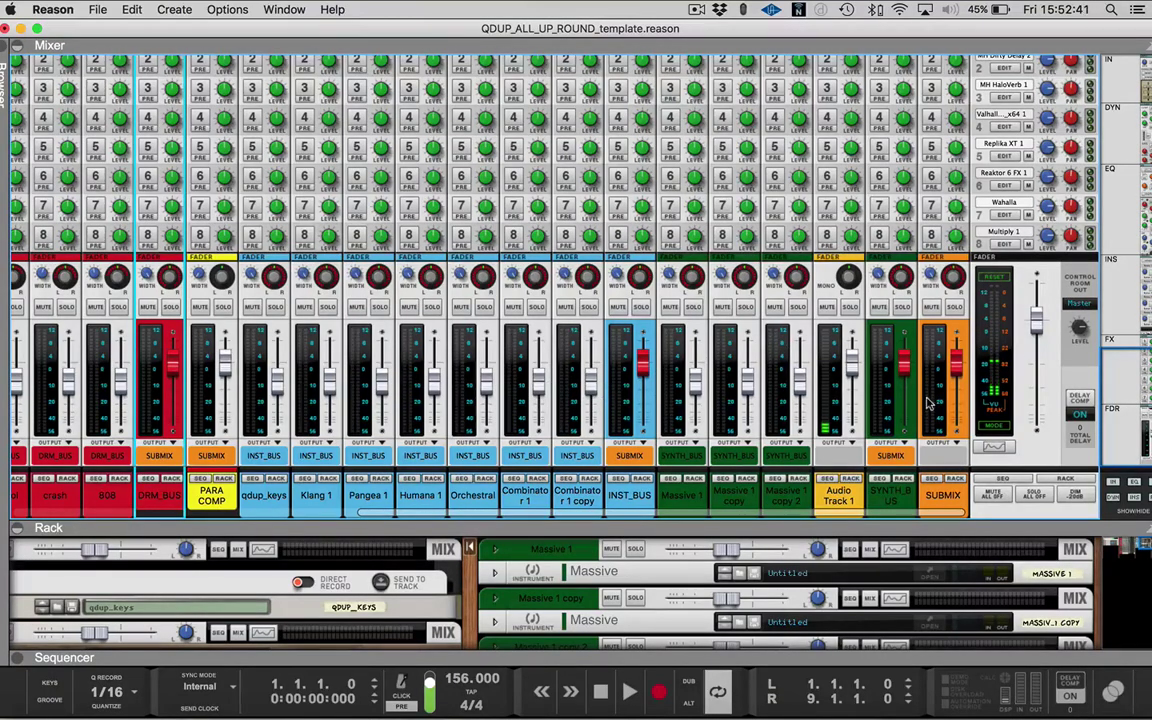
scroll(930, 230, "up", 3)
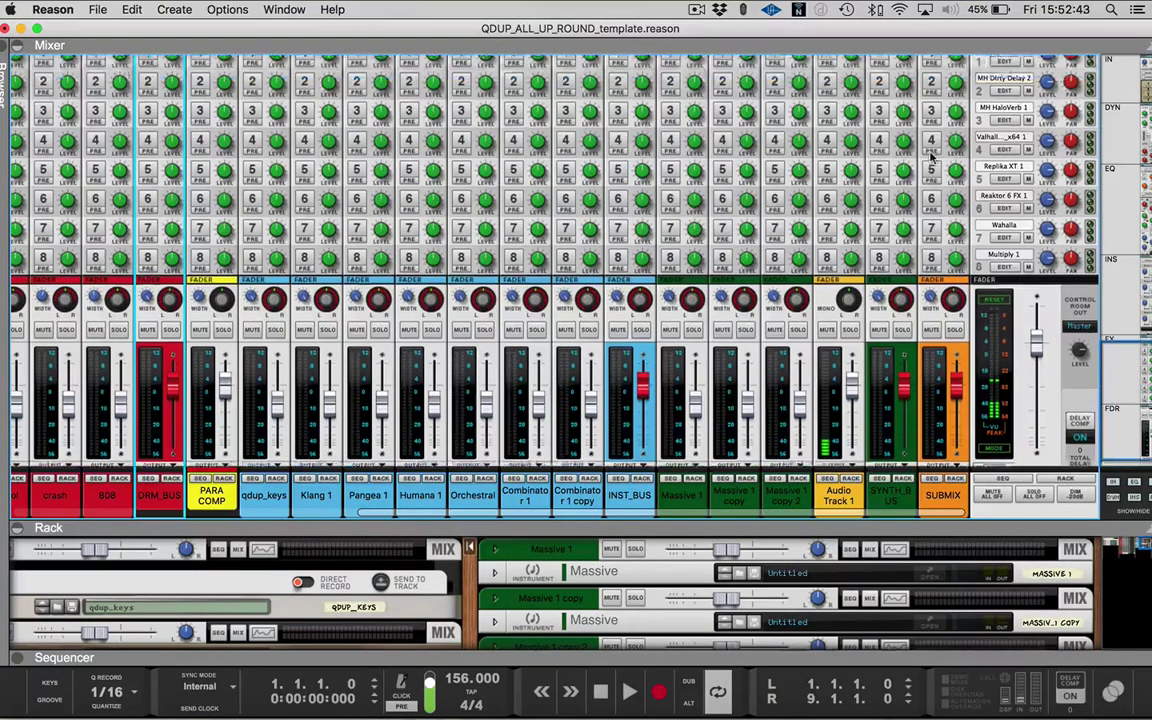
scroll(930, 155, "down", 3)
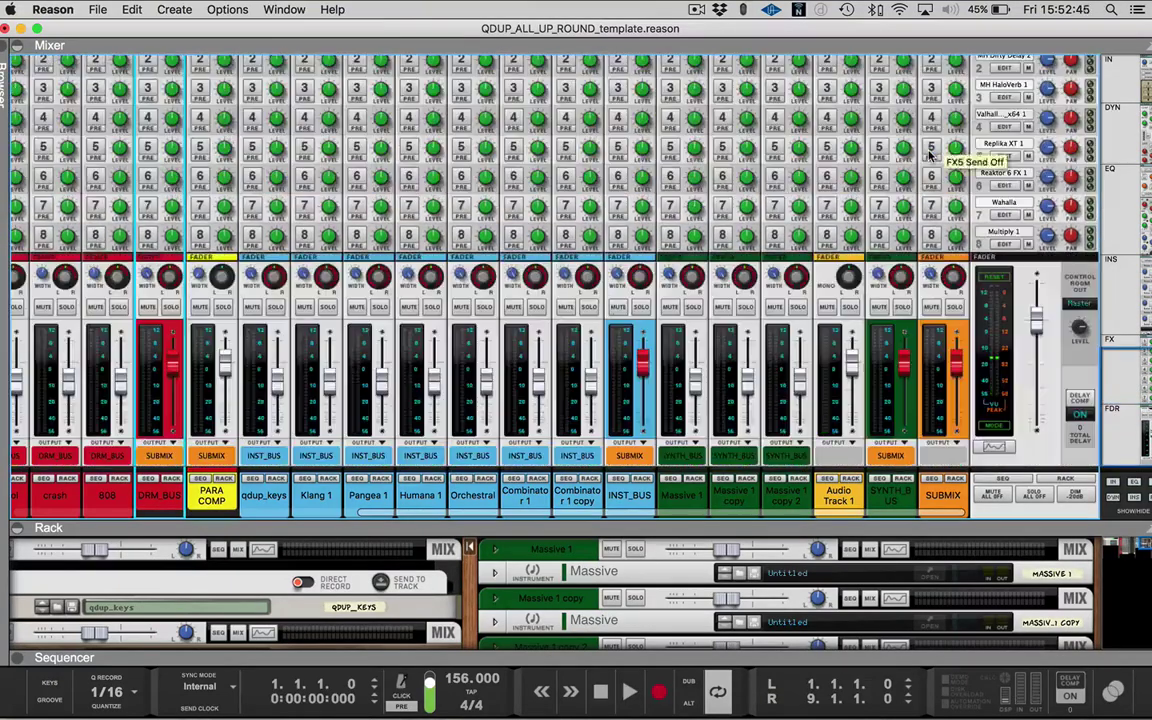
scroll(935, 222, "up", 5)
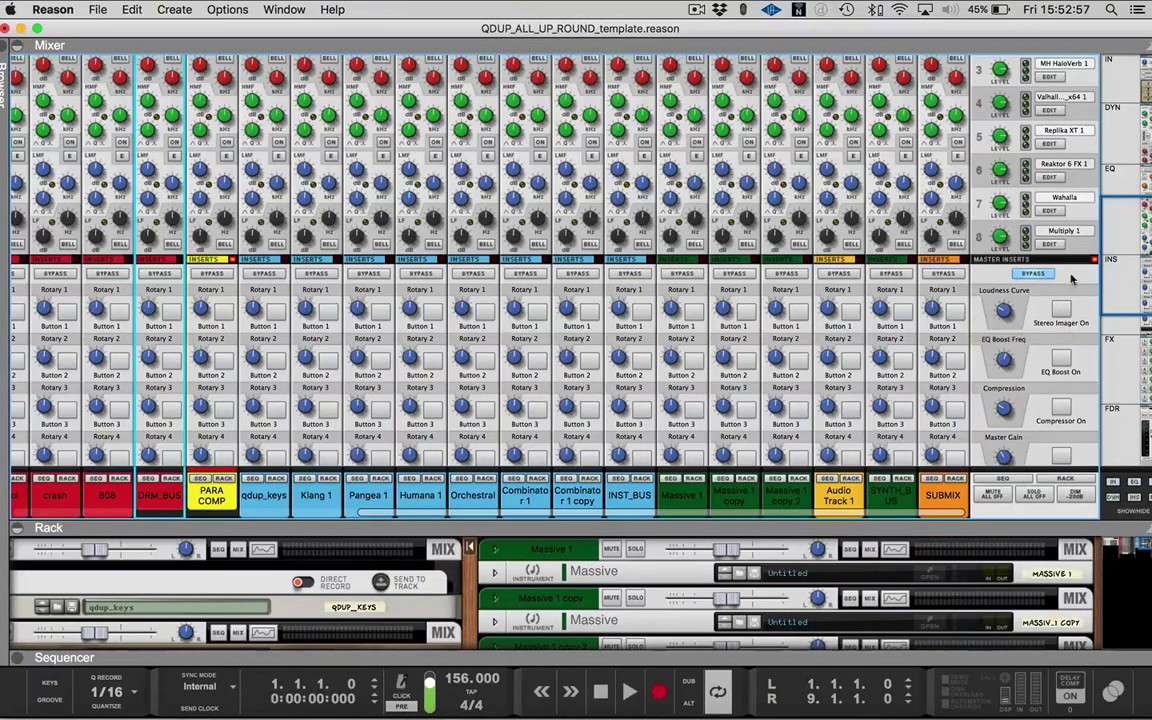
Scroll the mixer up to show each channel's compressor and gate controls and the master compressor.
scroll(998, 245, "up", 5)
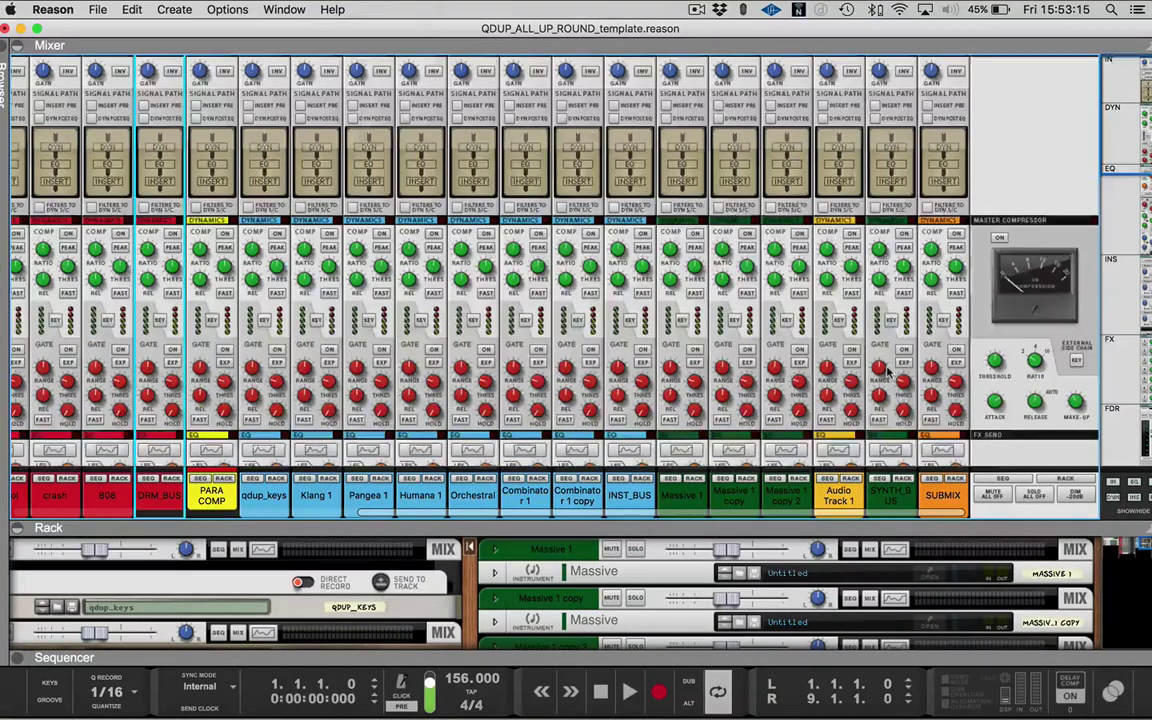
Scroll the mixer down to the FX send knobs, pan, channel faders and master fader.
scroll(887, 372, "down", 10)
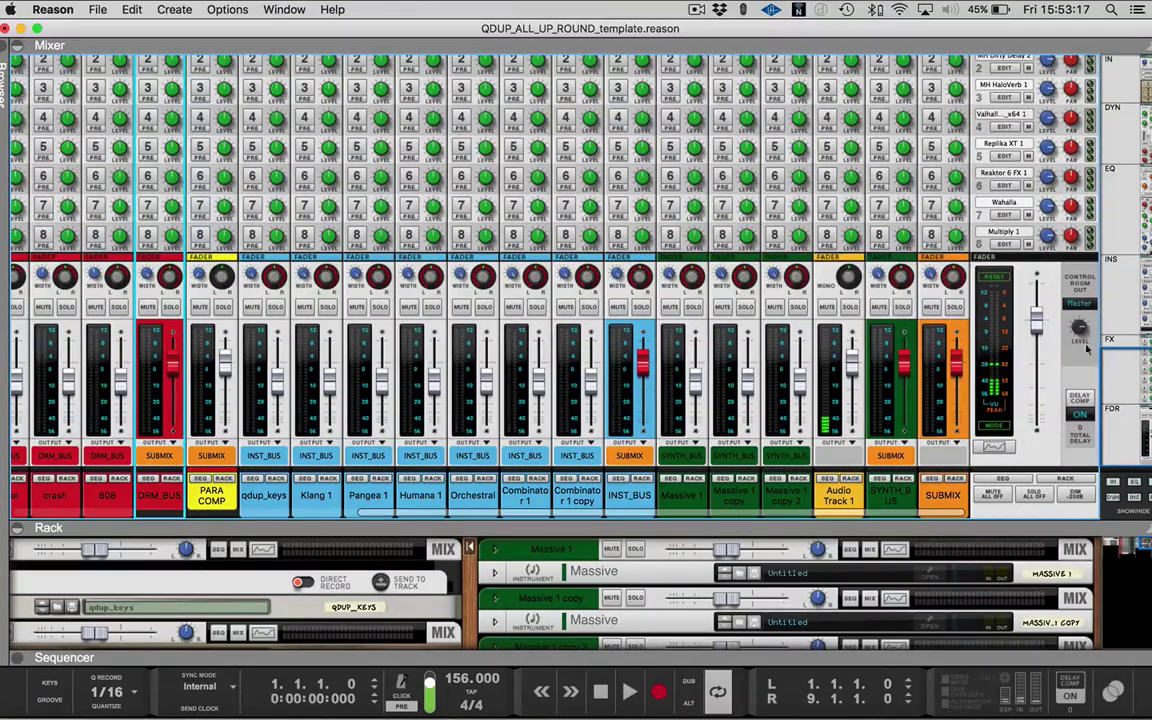